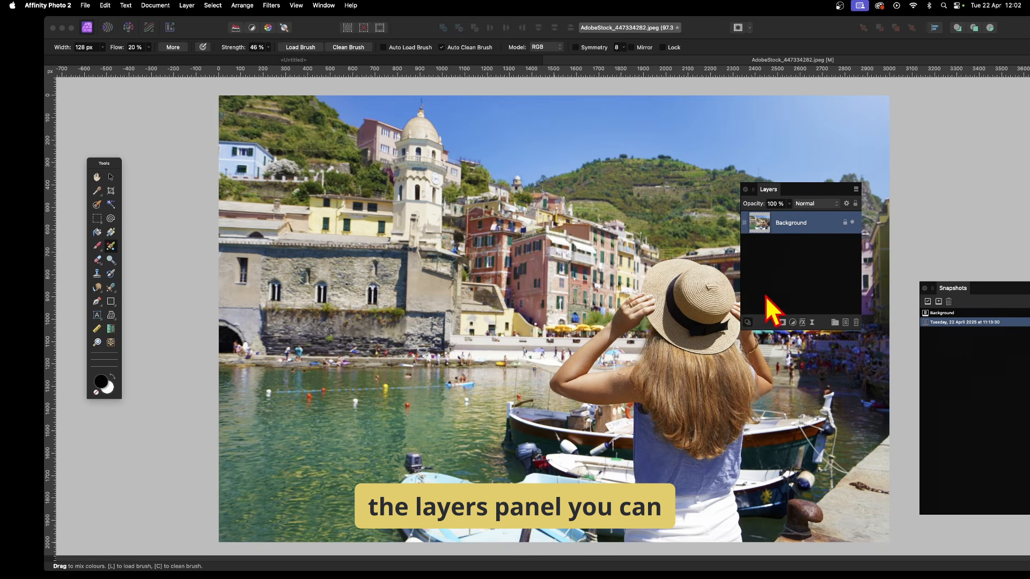
Duplicate the Background layer and hide the upper copy
left_click(322, 6)
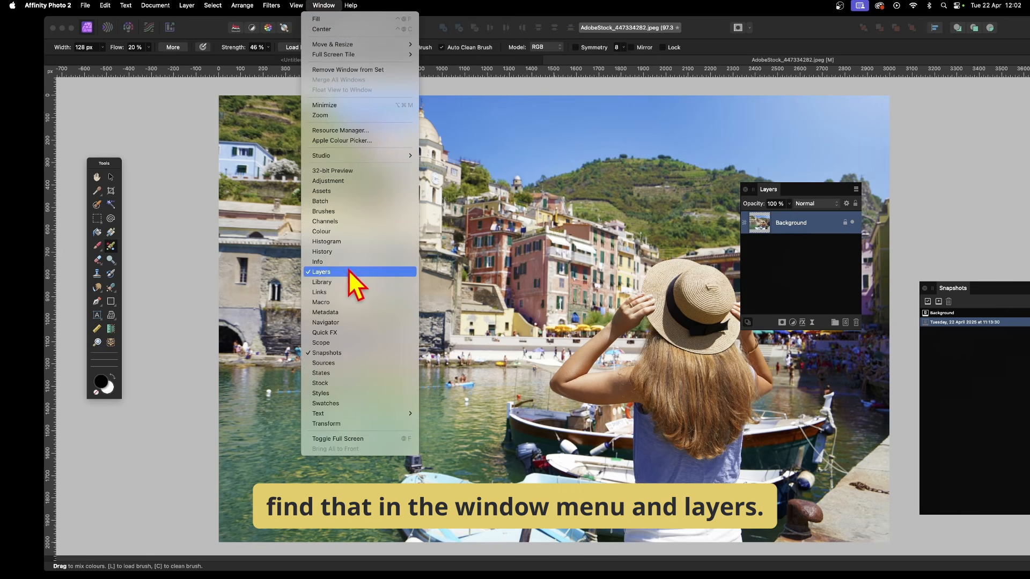
left_click(791, 272)
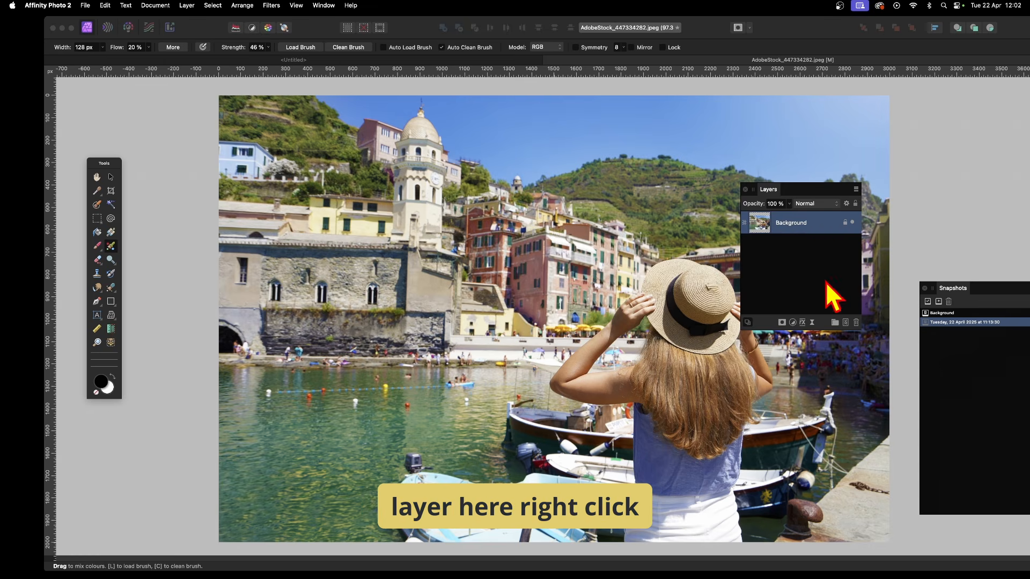
right_click(790, 222)
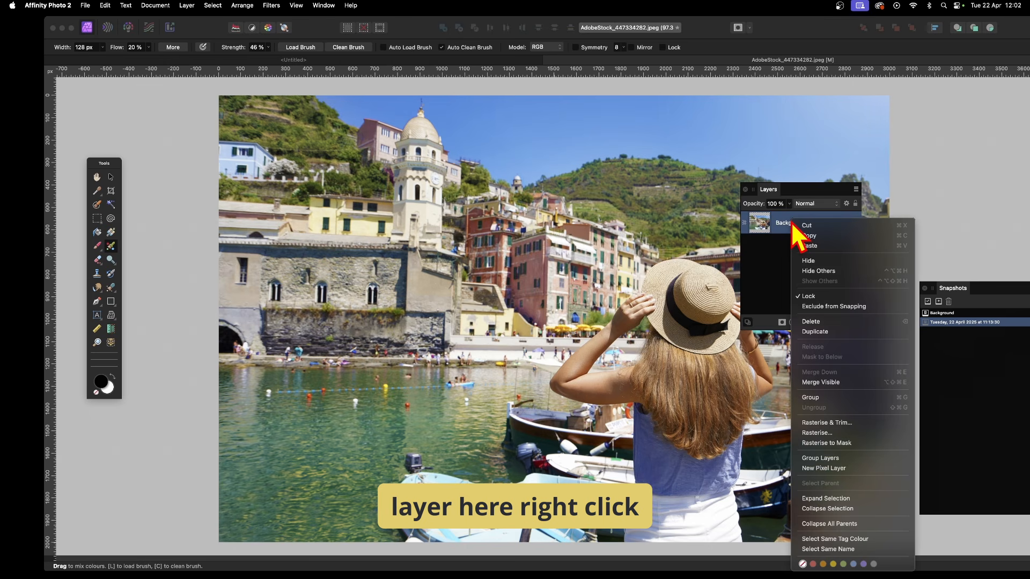
left_click(816, 331)
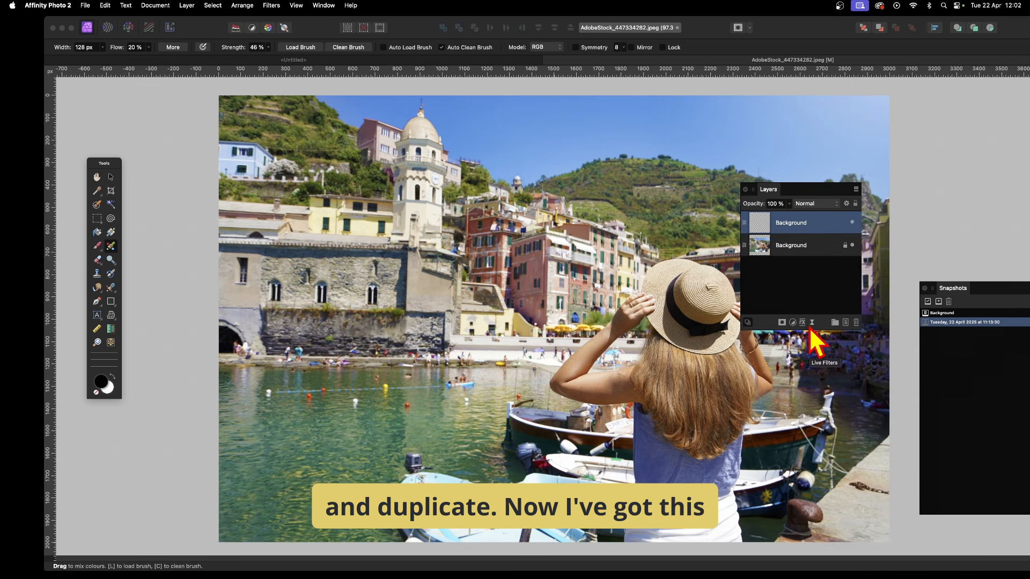
left_click(853, 222)
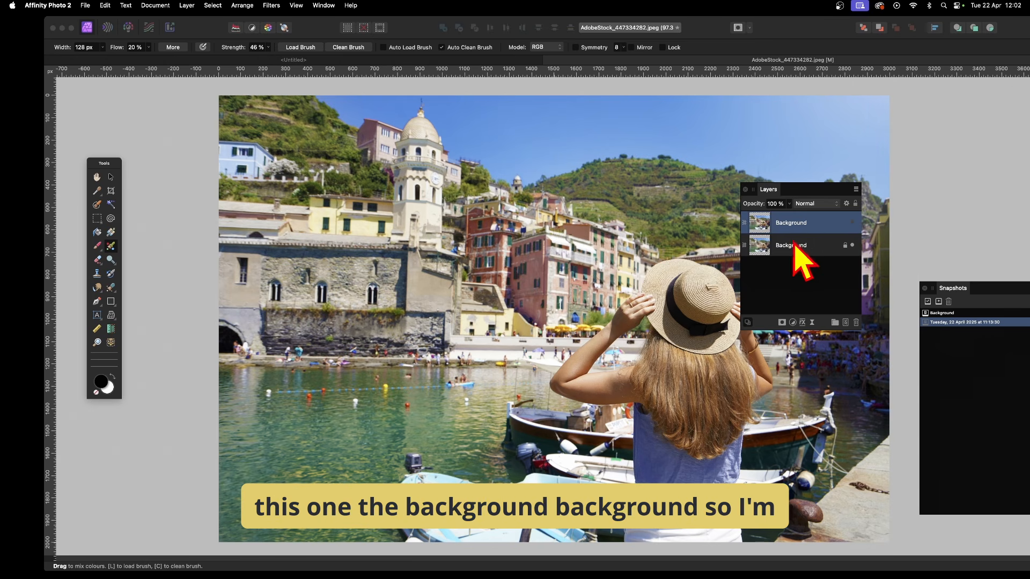
Add a live Procedural Texture filter to the original, locked Background layer
left_click(820, 247)
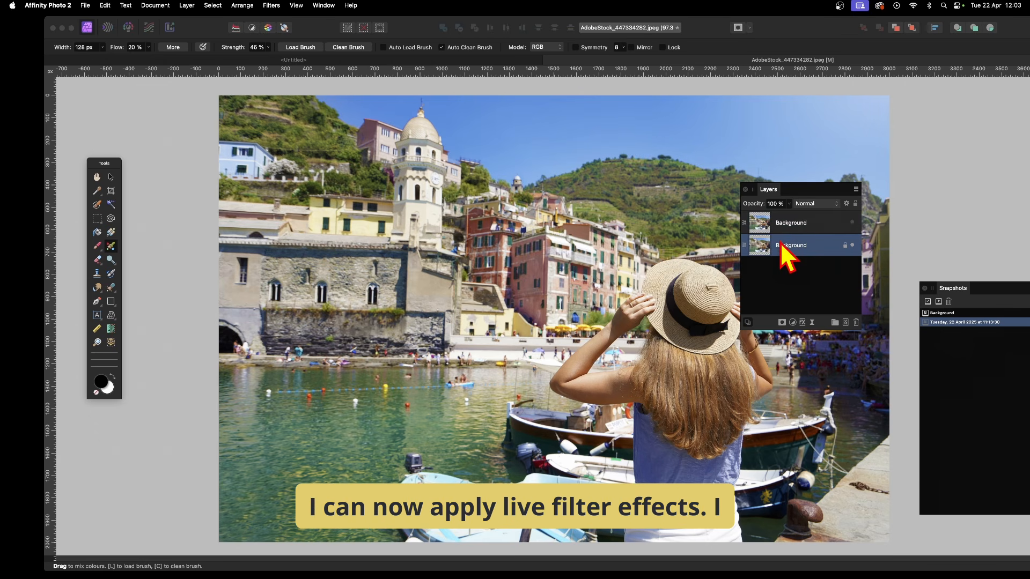
left_click(272, 6)
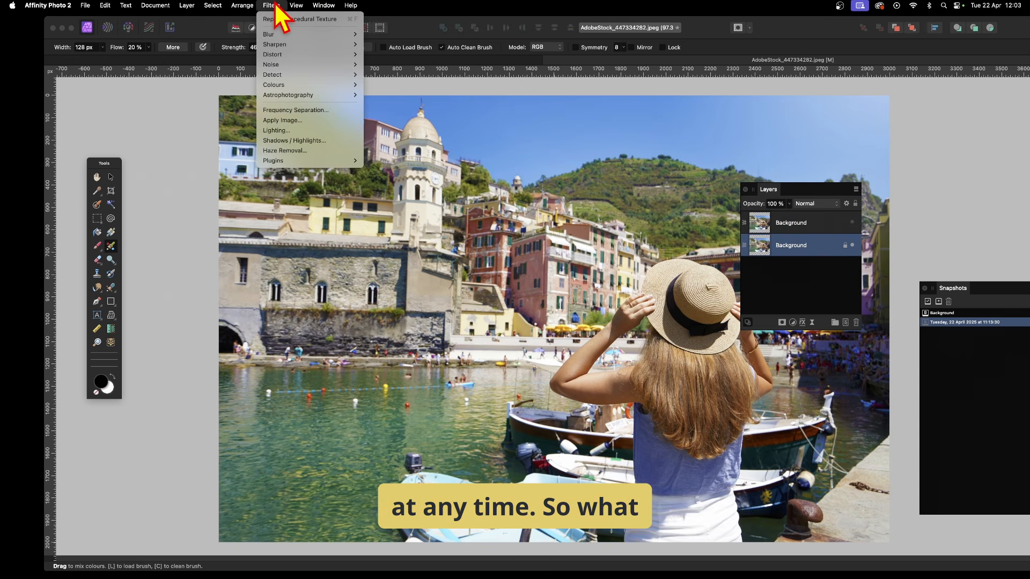
left_click(713, 246)
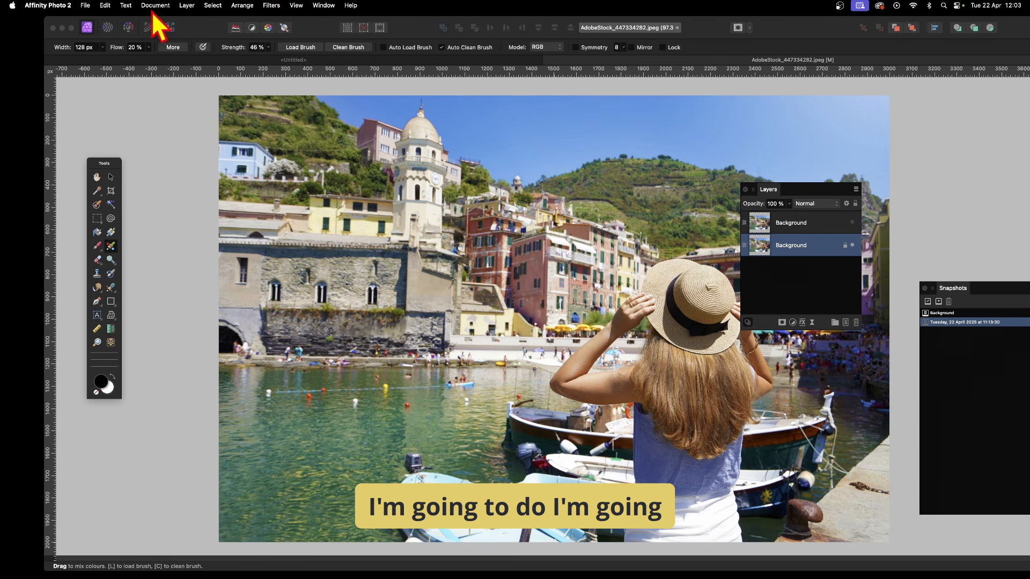
left_click(187, 5)
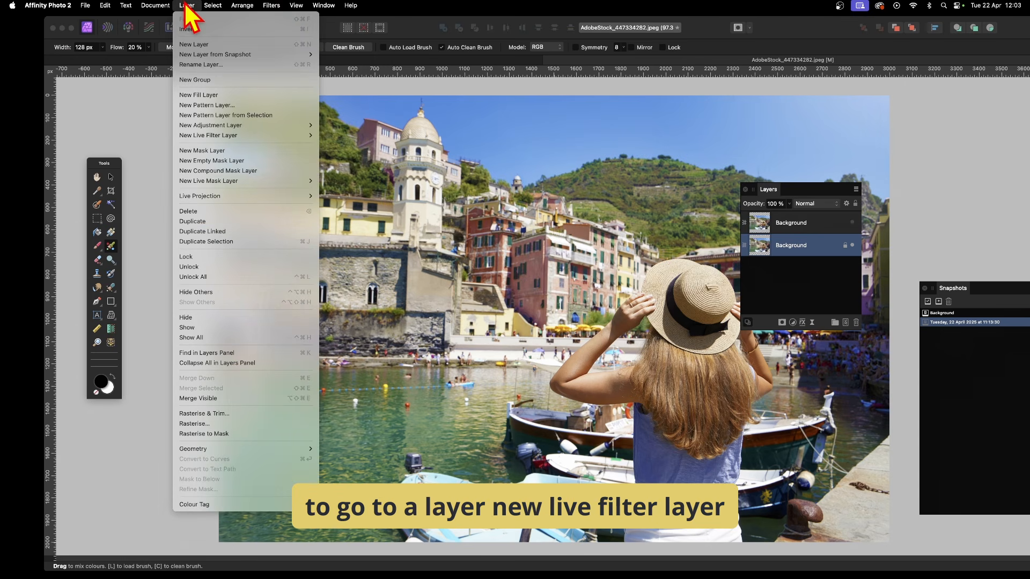
mouse_move(202, 136)
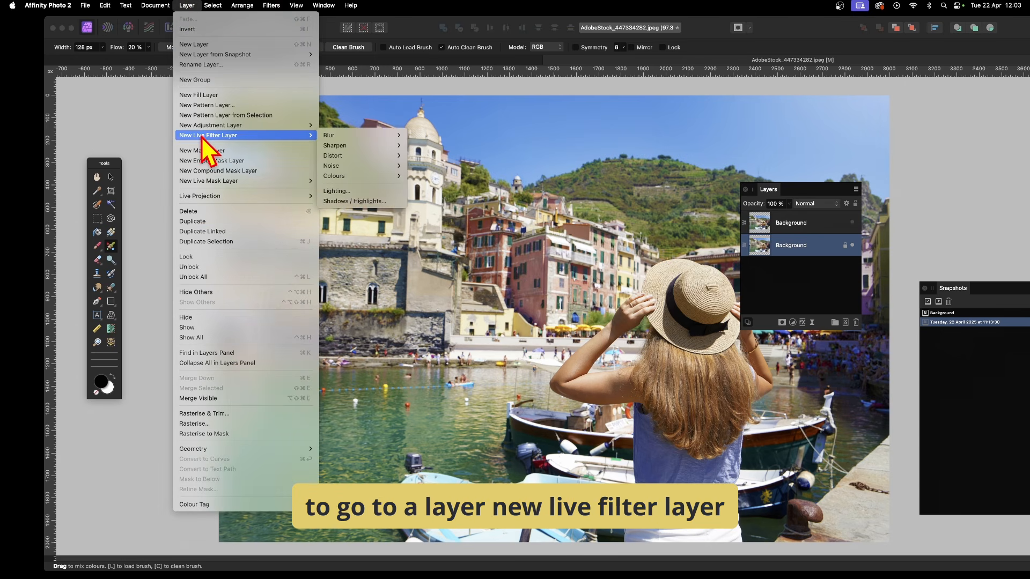
mouse_move(346, 178)
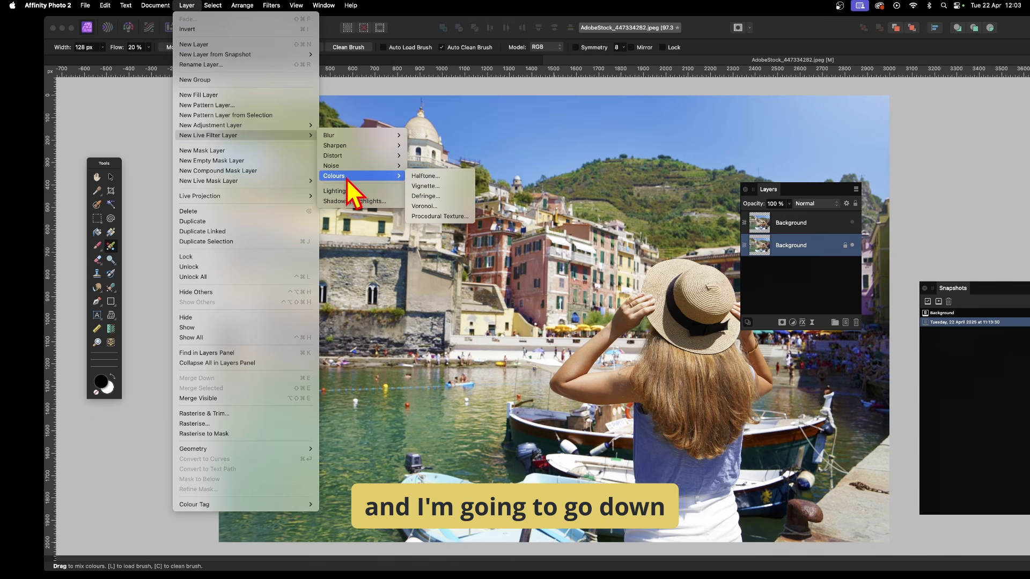
left_click(440, 216)
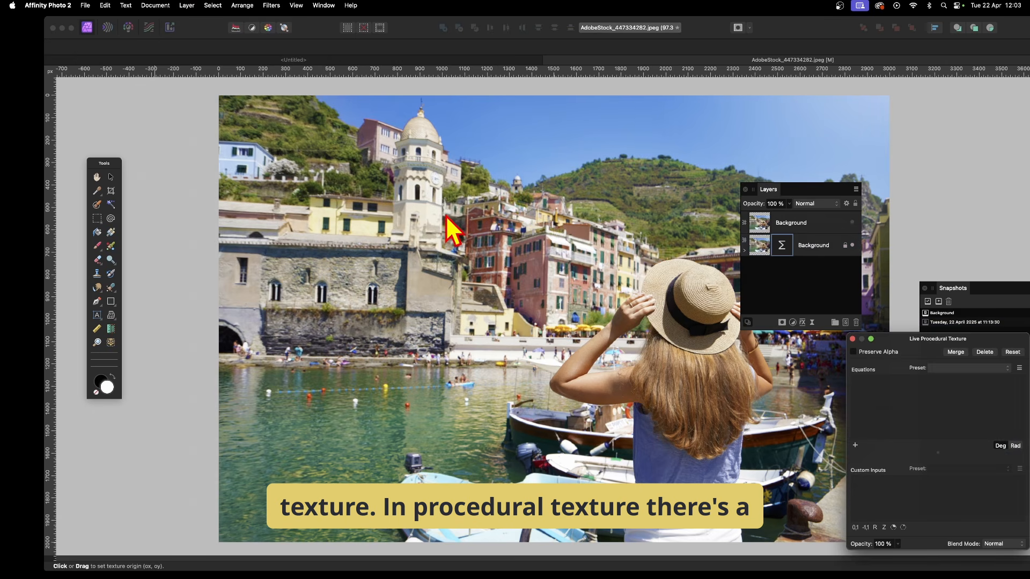
Load the Smoothed bars preset into the live procedural texture
left_click_drag(935, 336, 436, 182)
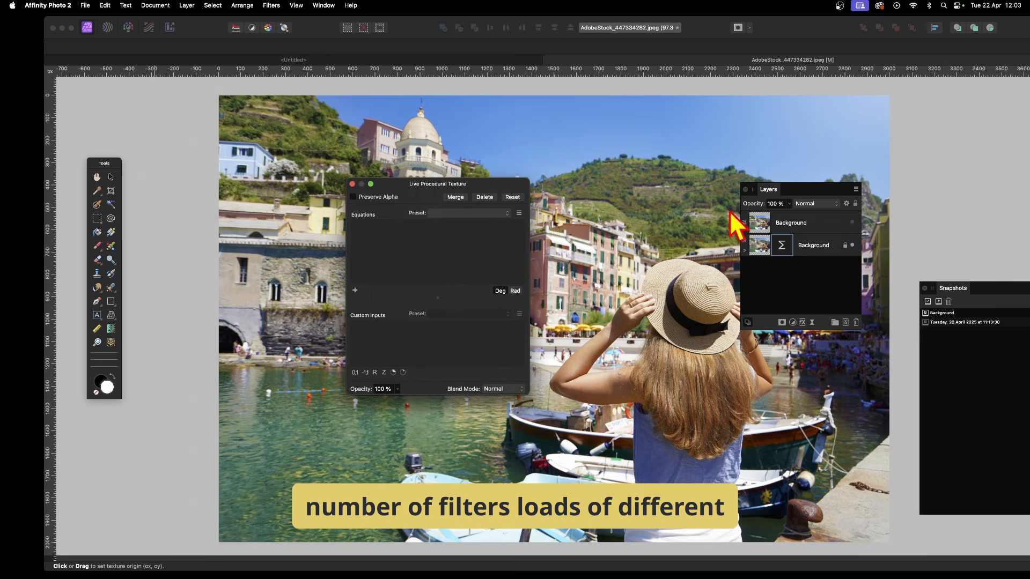
left_click(443, 214)
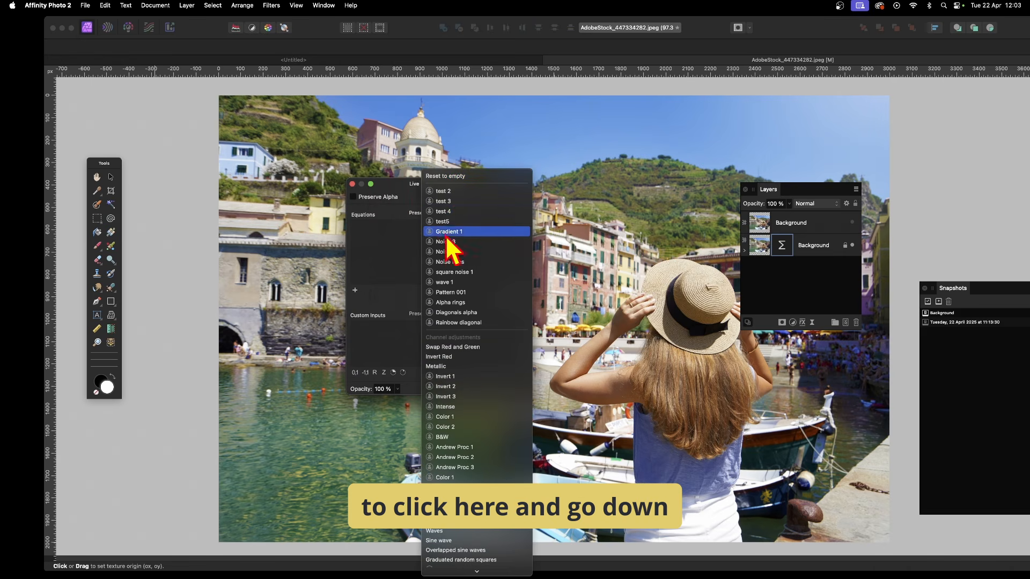
scroll(482, 443, "down", 5)
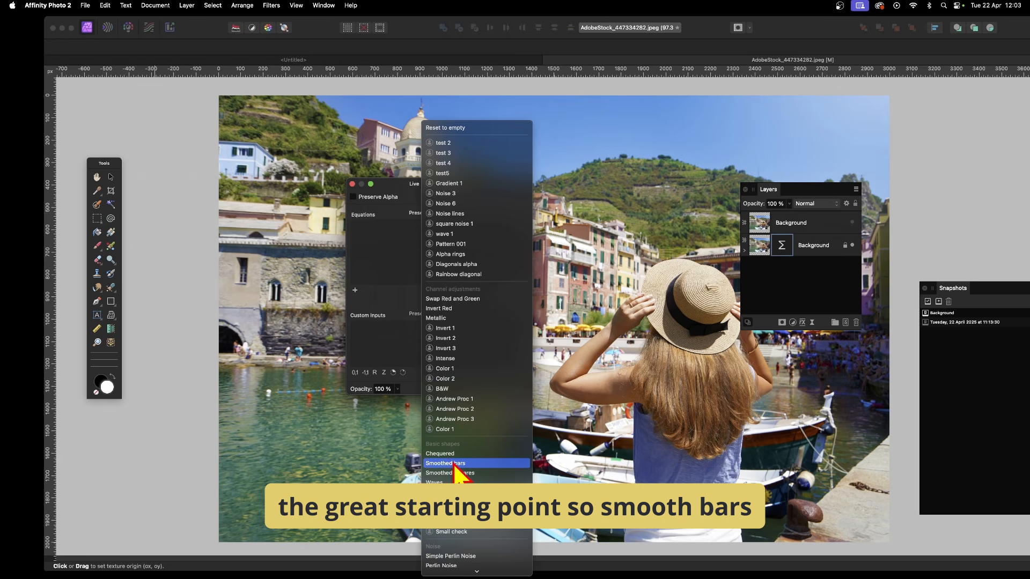
left_click(454, 464)
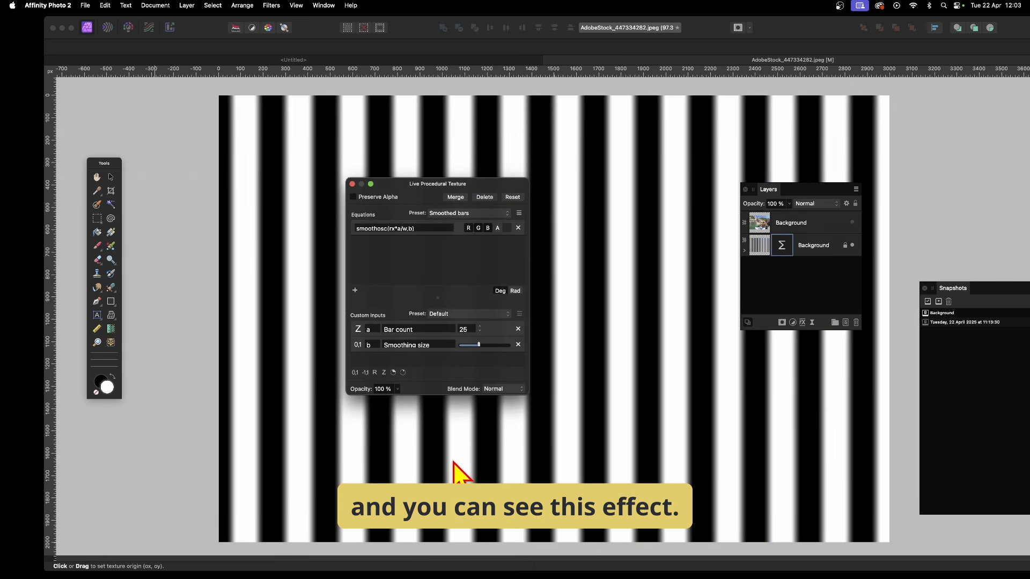
Raise the smoothing size to about 80% of its range and set the bar count to 200
left_click_drag(479, 345, 497, 346)
left_click(468, 329)
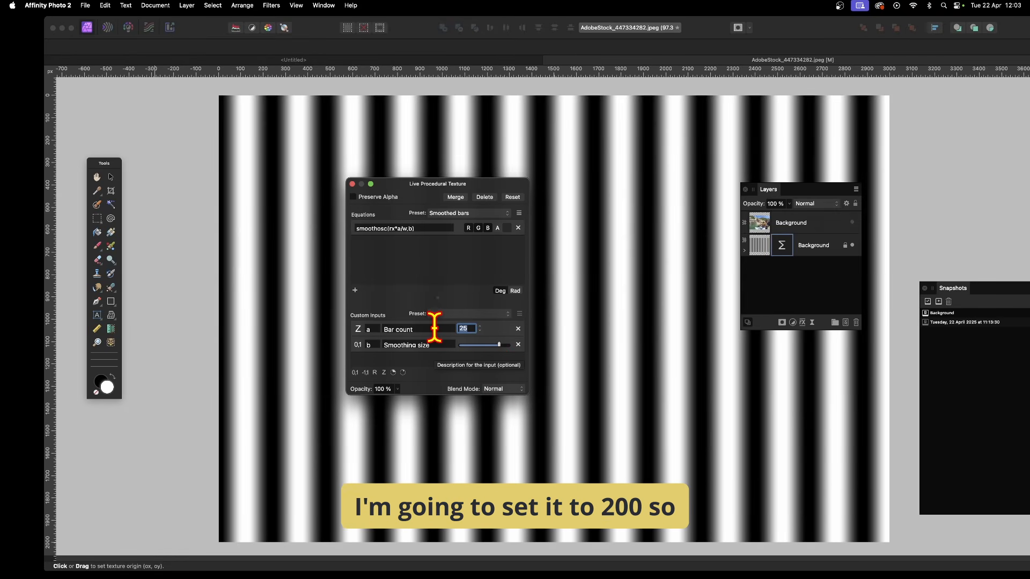
type("200")
key("Tab")
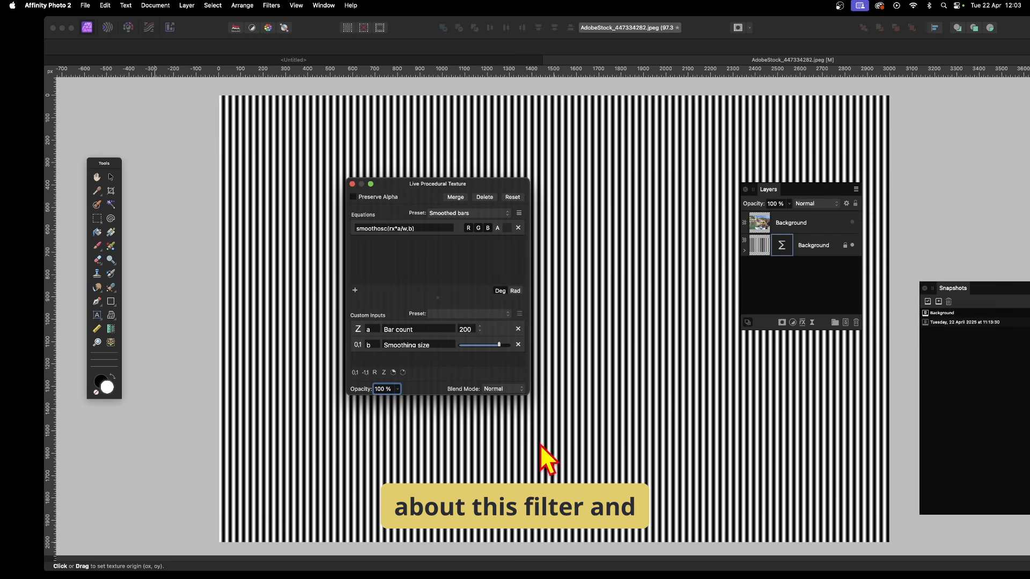
Widen the procedural texture dialog and change the equation to smoothosc((rx*rx+ry*ry)*a/w,b)
left_click_drag(526, 391, 730, 420)
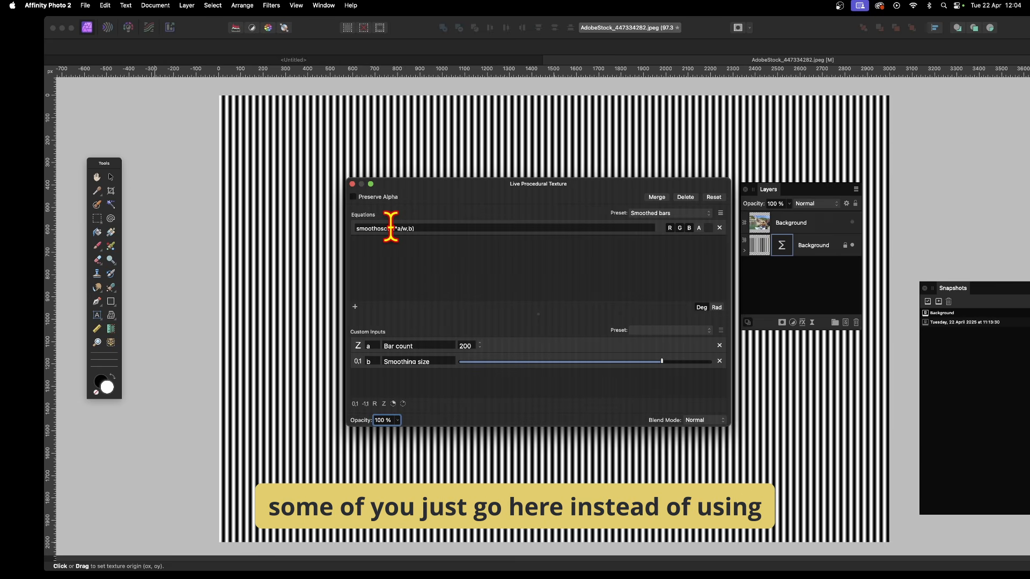
left_click(390, 228)
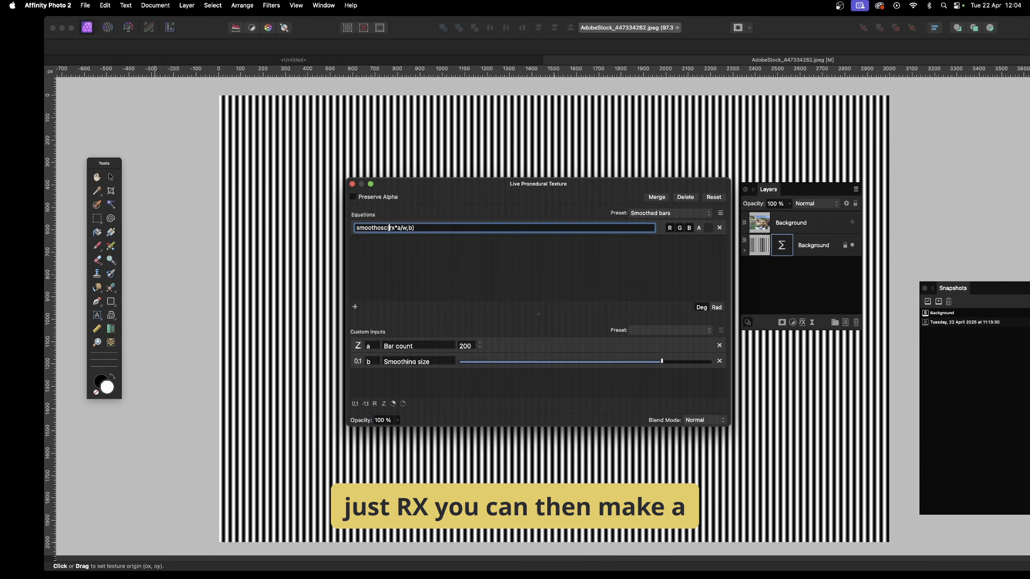
type("(rx")
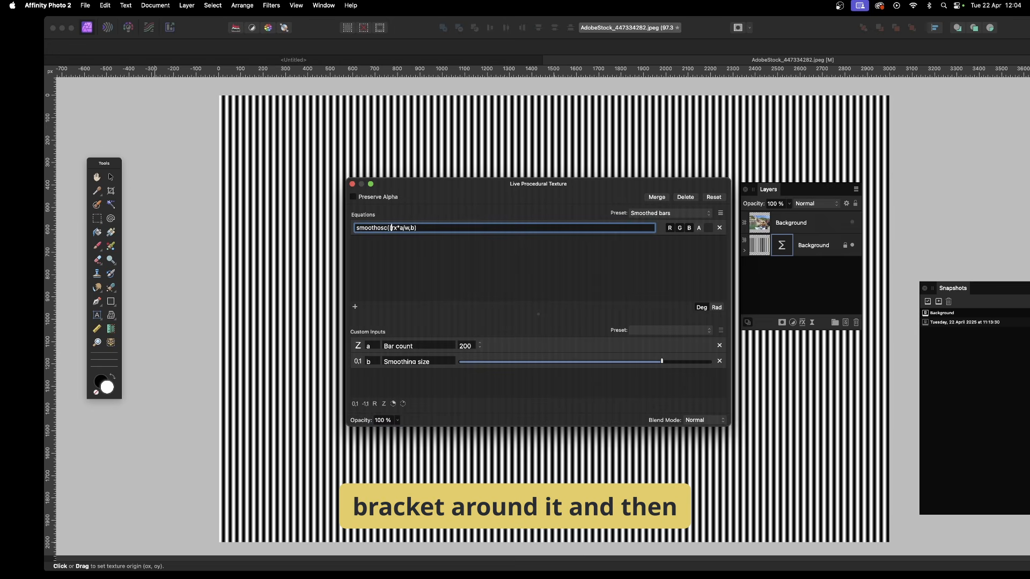
type("*")
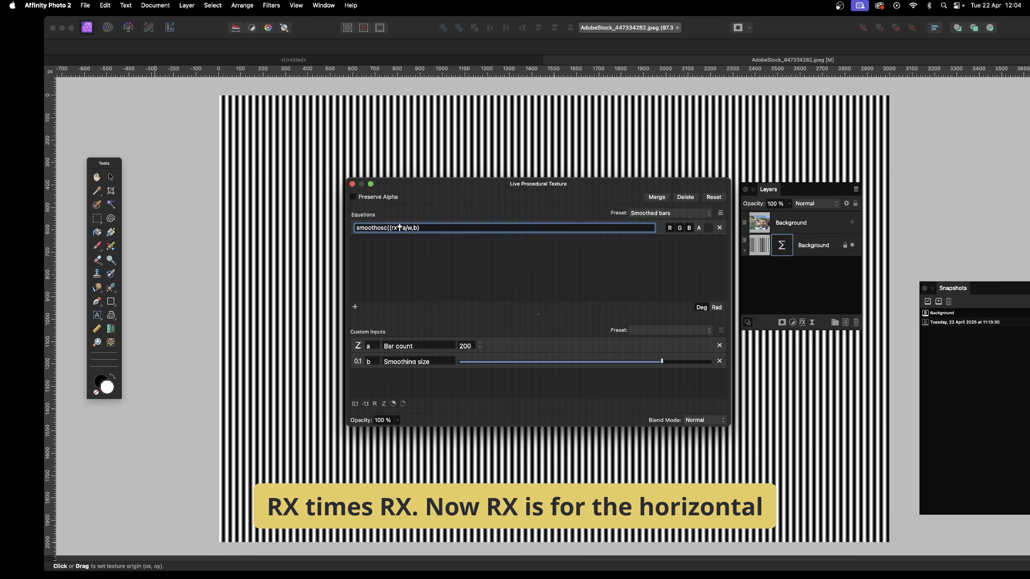
type("rx)*")
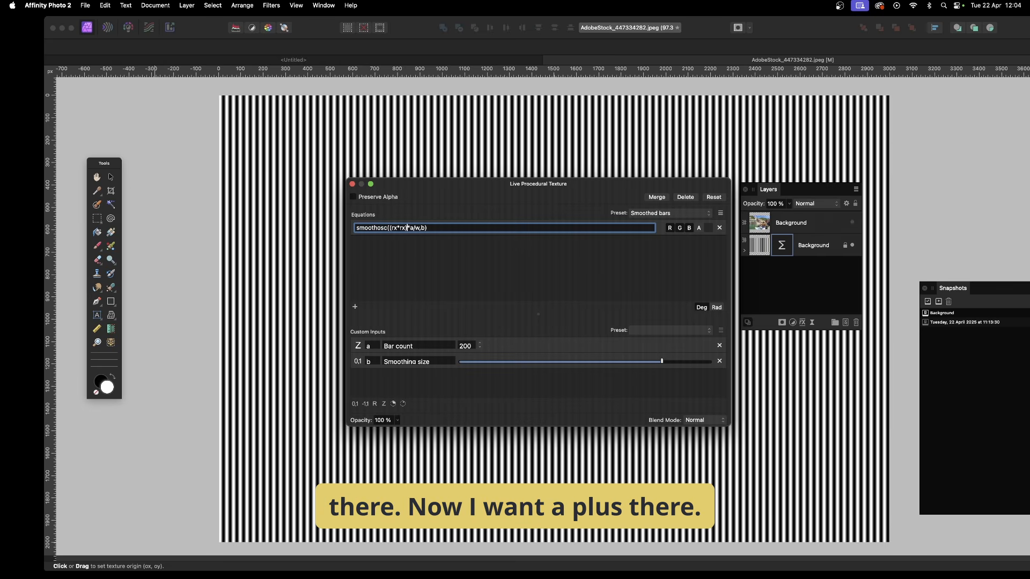
key("BackSpace")
type("+")
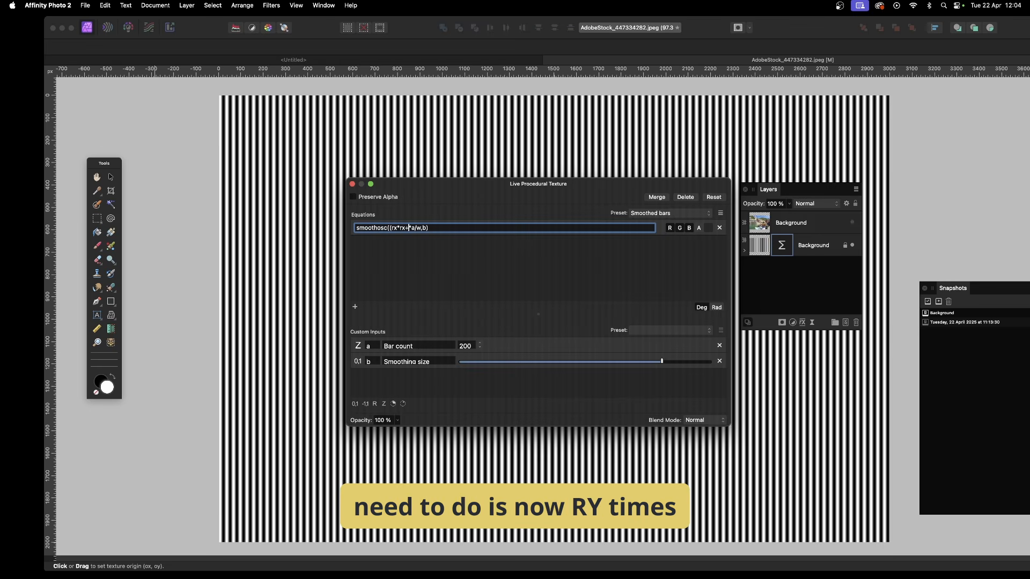
type("ry*ry")
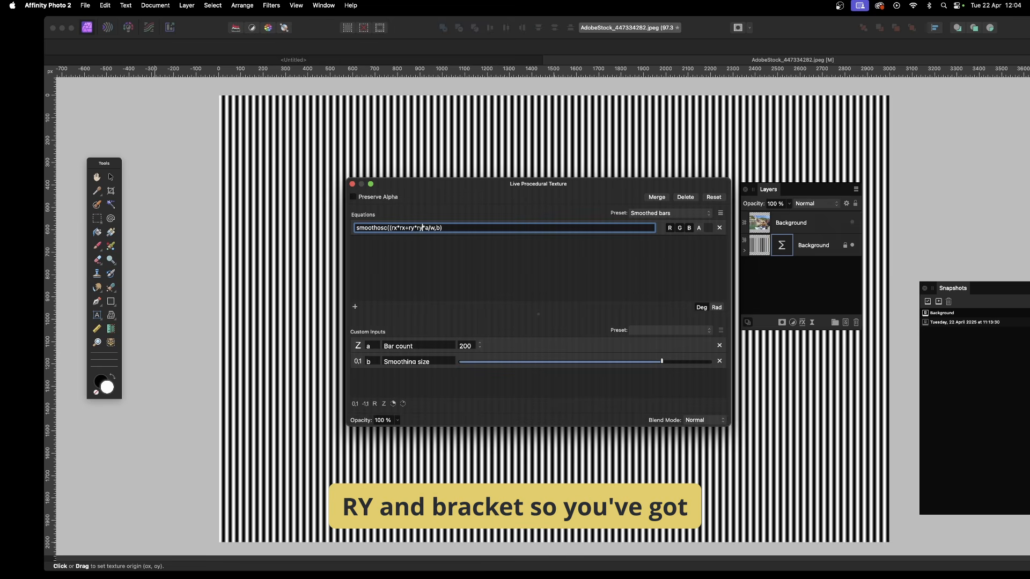
type(")")
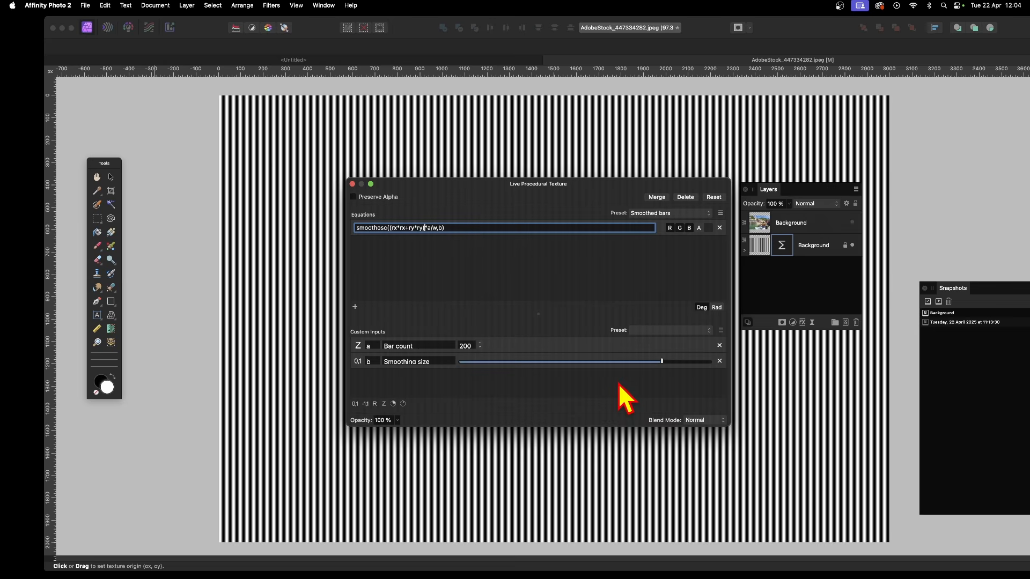
key("Tab")
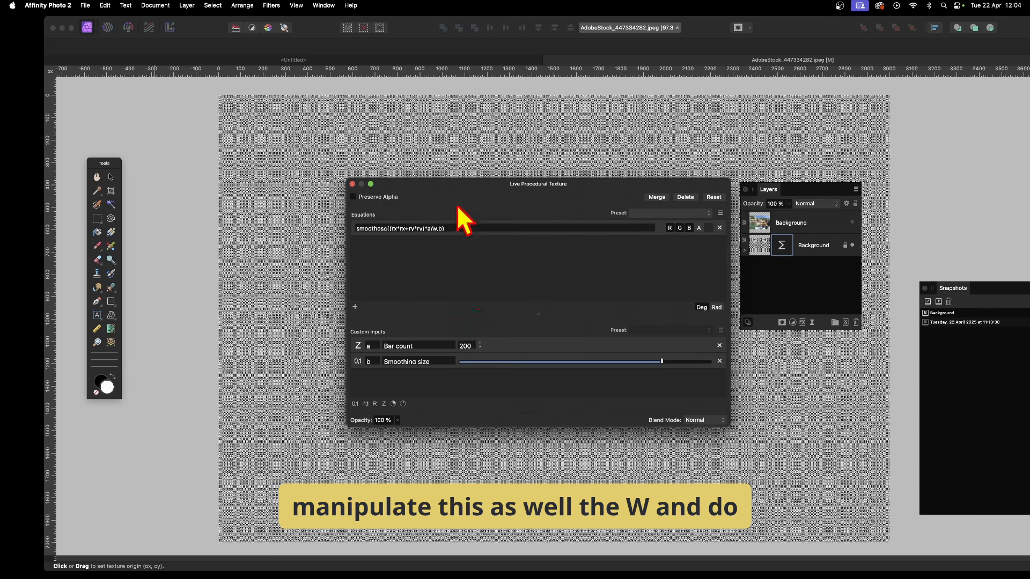
Replace the equation's divisor w with (w*w+h*h), giving smoothosc((rx*rx+ry*ry)*a/(w*w+h*h),b), and uncover the image to inspect the pattern
left_click(432, 228)
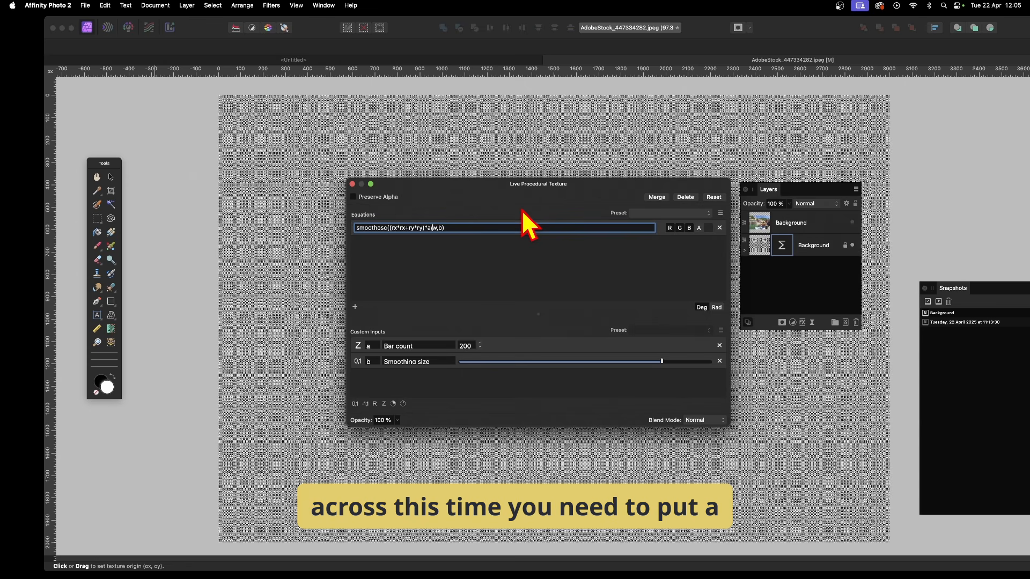
type("(w")
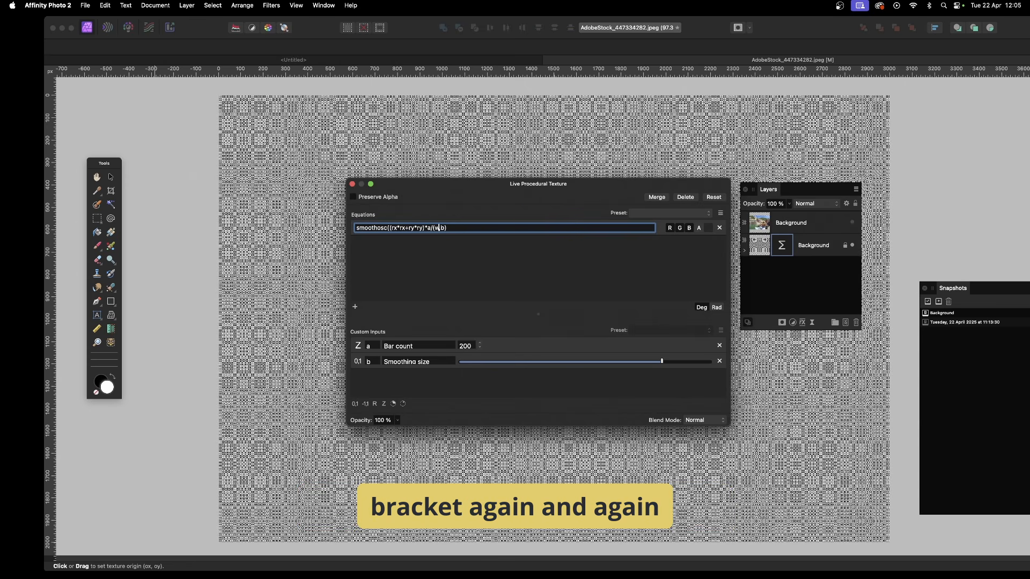
type("*w")
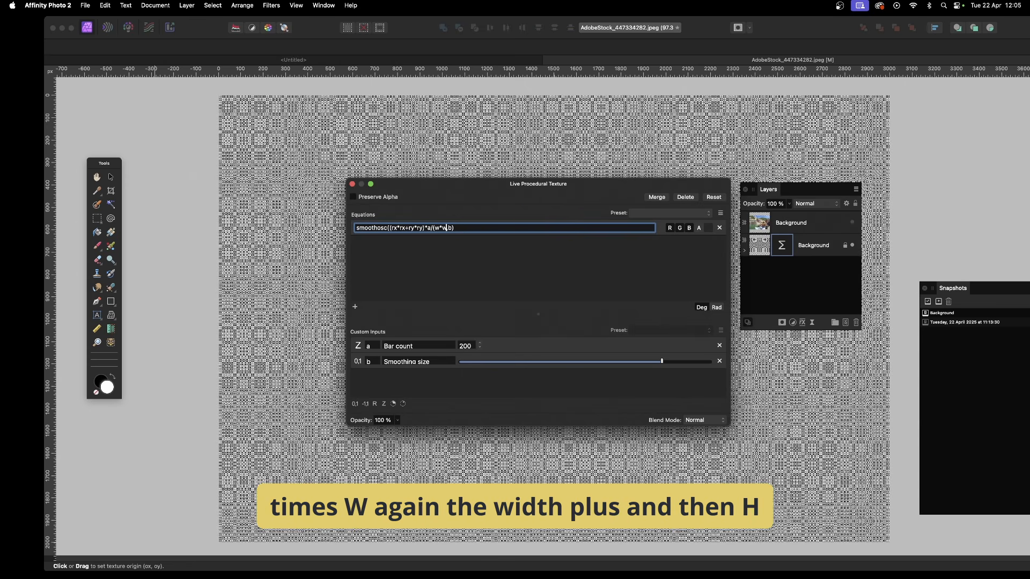
type("+h")
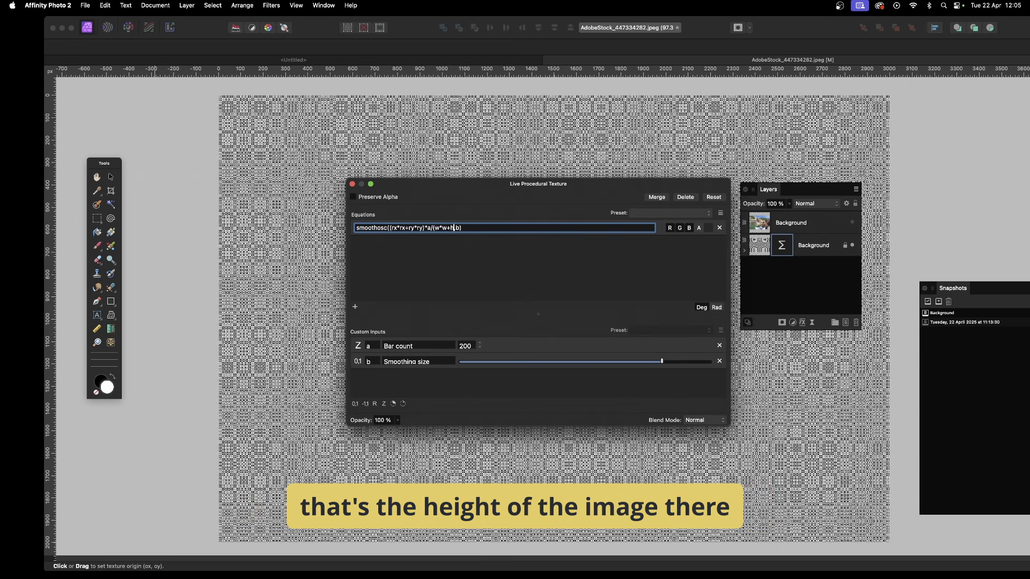
type("*h")
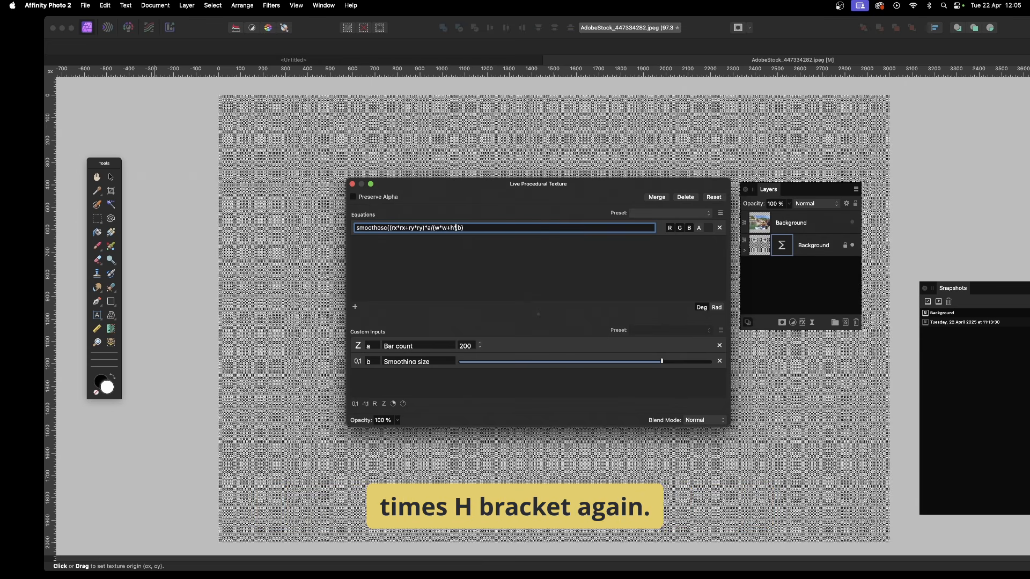
type(")")
key("Tab")
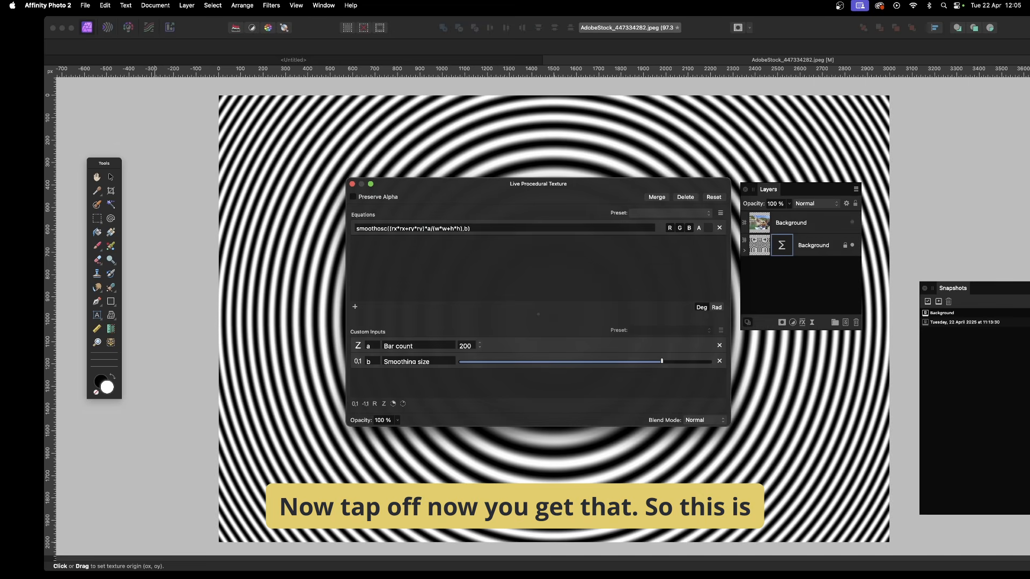
left_click_drag(452, 183, 747, 199)
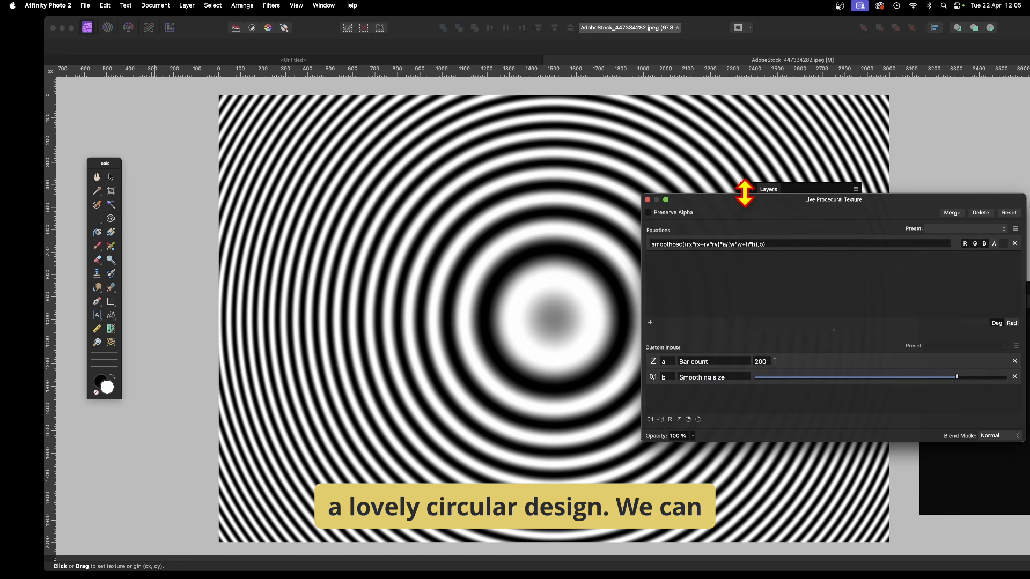
left_click_drag(807, 201, 545, 159)
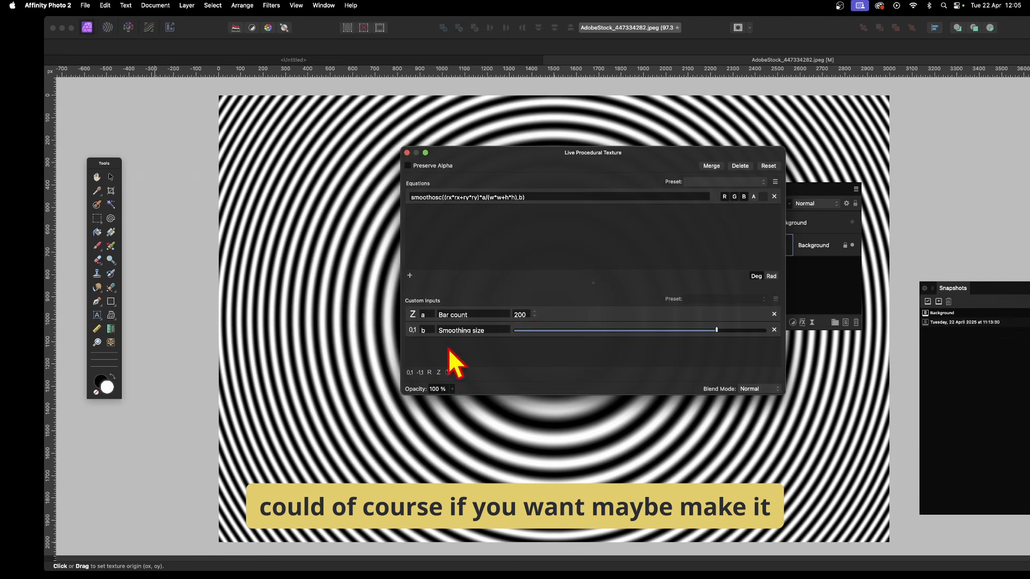
Set the live procedural texture's bar count to 400 and raise the smoothing size to about 94% of its range
double_click(527, 314)
type("400")
key("Tab")
left_click_drag(722, 330, 750, 330)
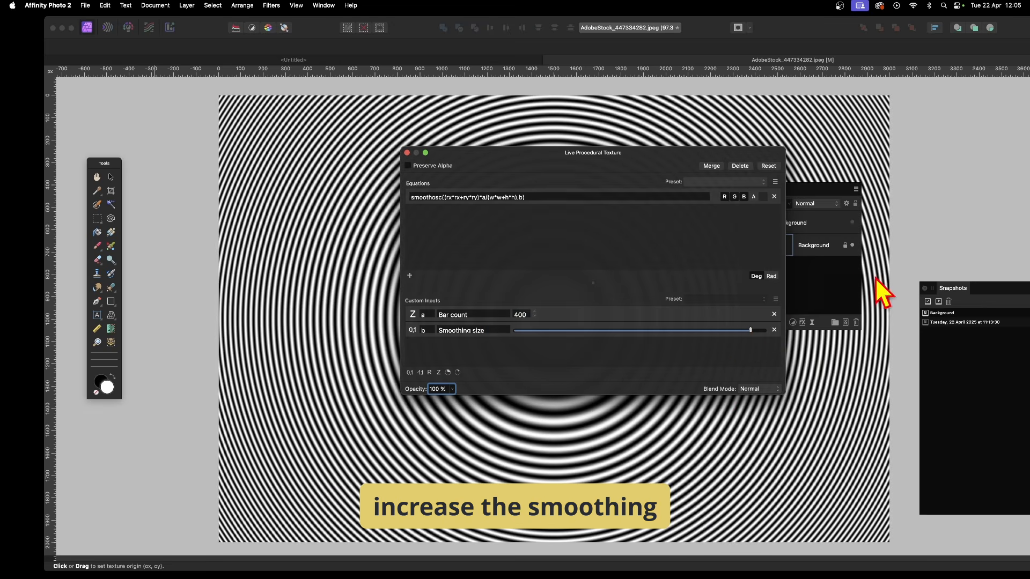
Turn on Preserve Alpha for the procedural texture and close its settings
left_click_drag(588, 154, 614, 164)
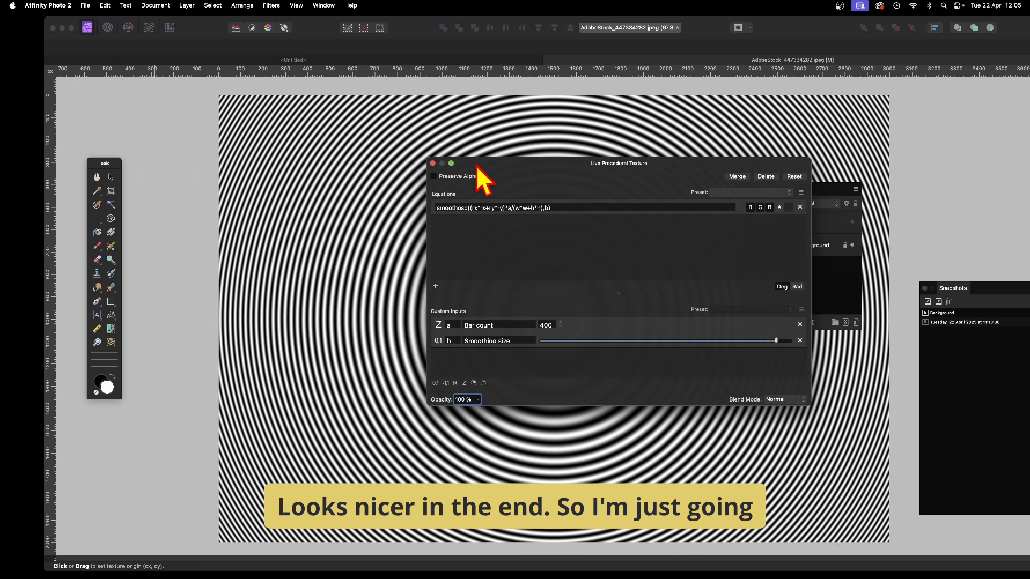
left_click(433, 177)
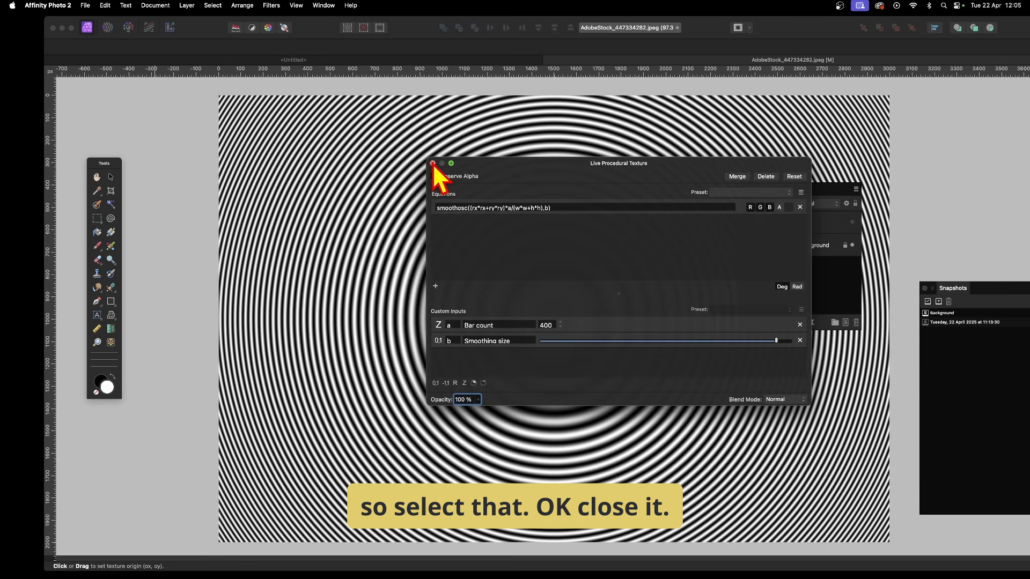
left_click(433, 163)
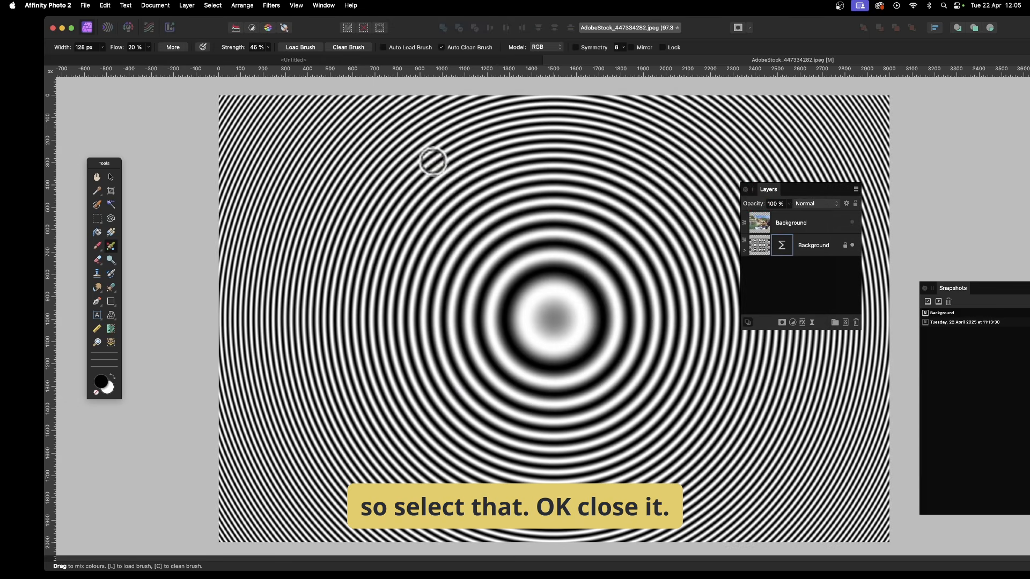
Show the upper photo layer and add a live Displace filter to it, loading the map from the layers beneath
left_click(799, 224)
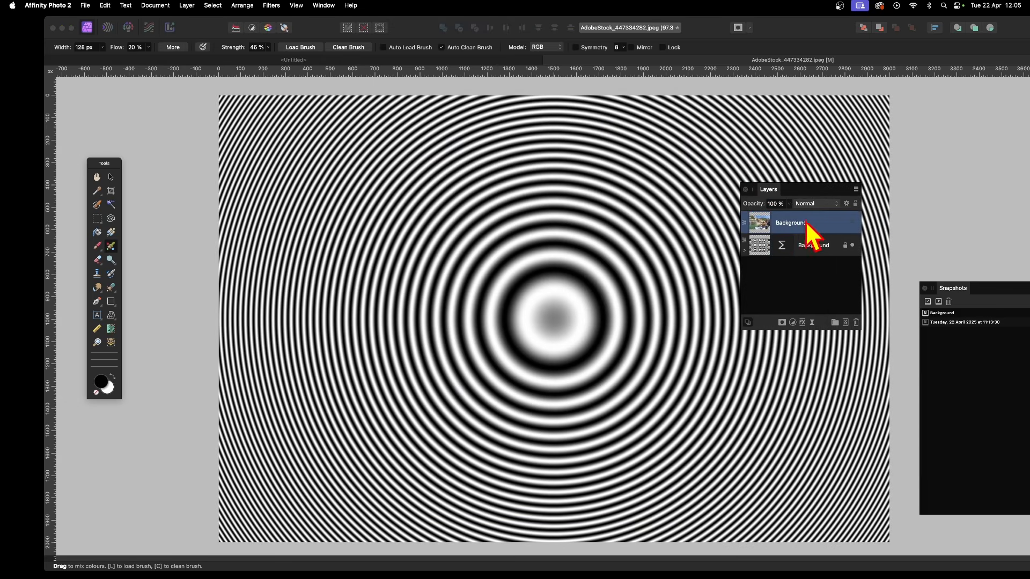
left_click(855, 225)
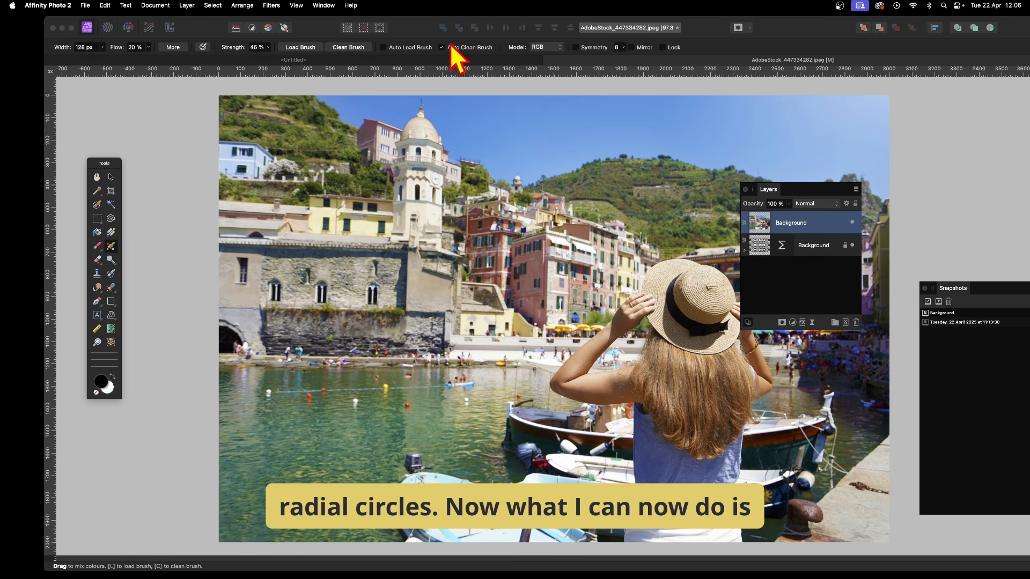
left_click(192, 7)
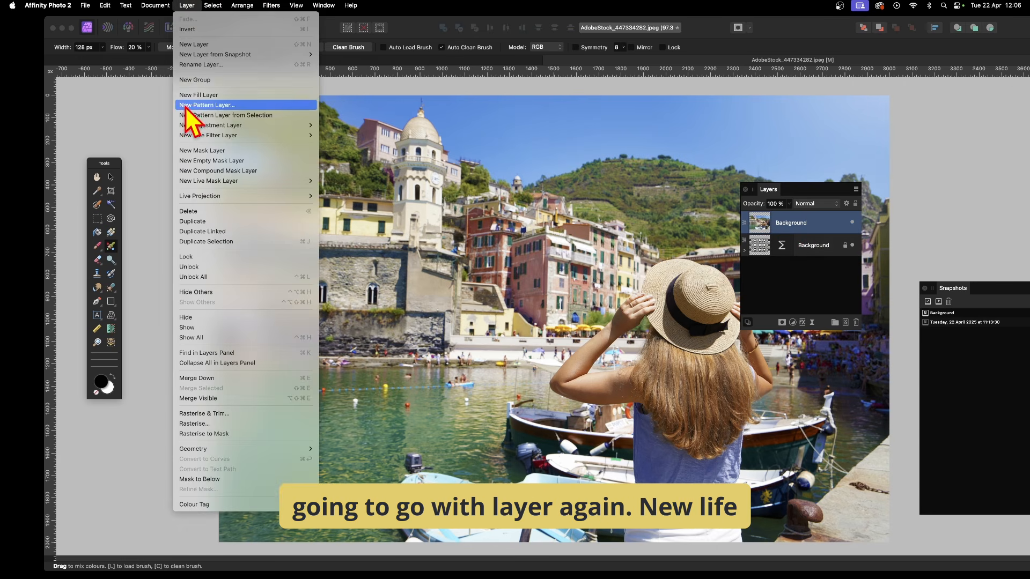
mouse_move(204, 138)
mouse_move(358, 155)
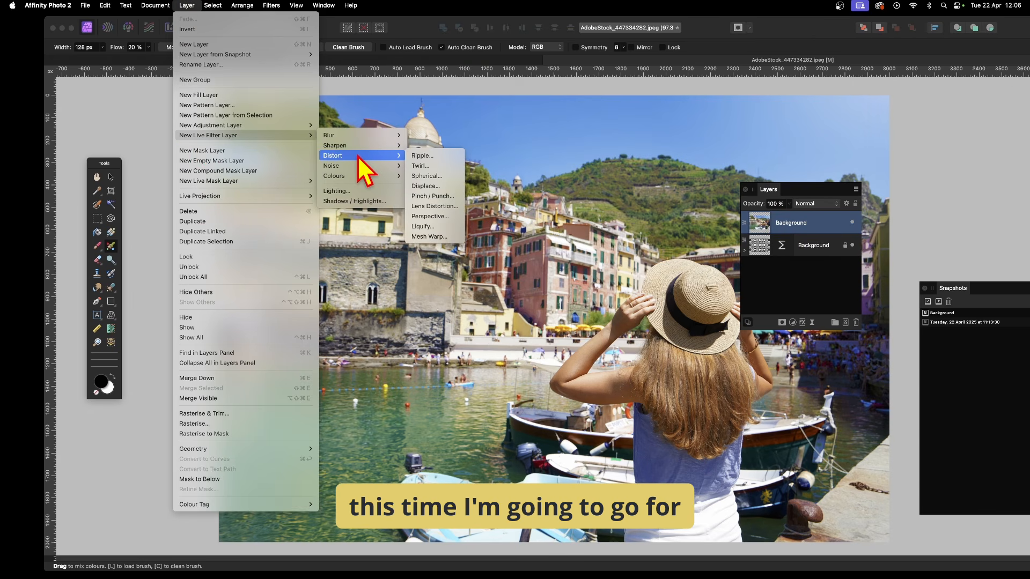
left_click(434, 188)
left_click_drag(952, 450, 402, 268)
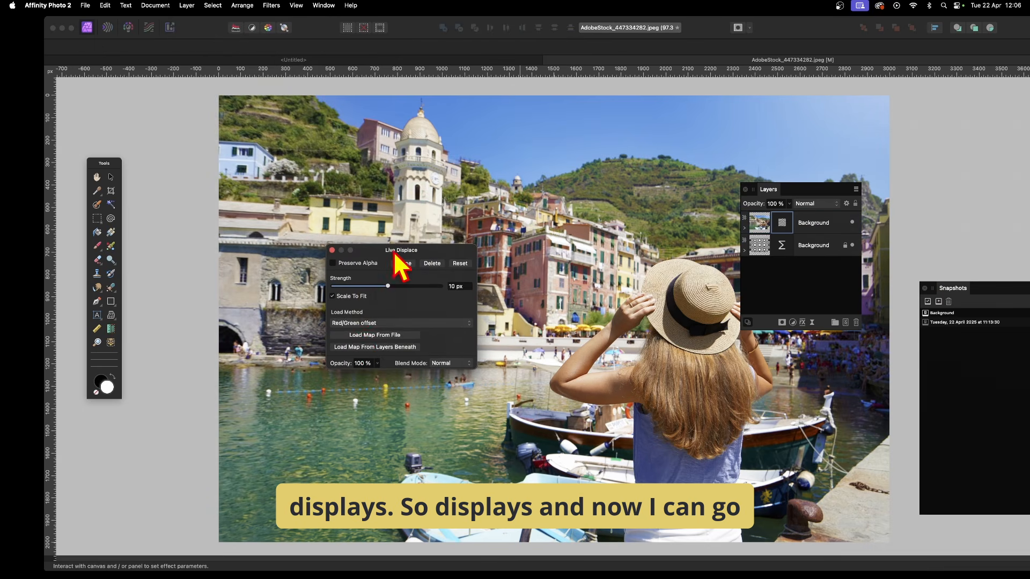
left_click(387, 351)
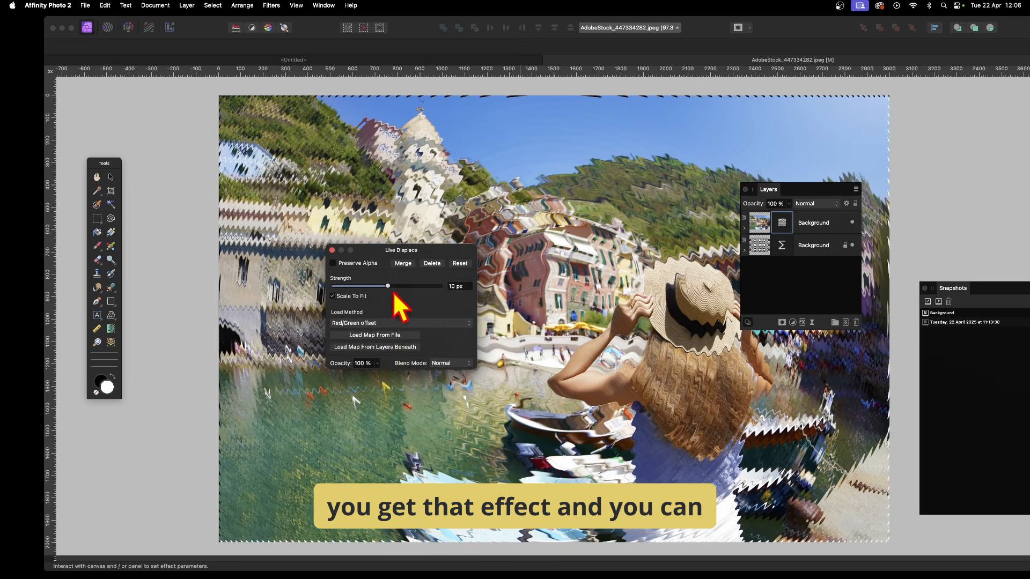
Turn on Preserve Alpha for the Displace filter, set its strength to about -80.3 px and close its settings
left_click_drag(392, 286, 351, 282)
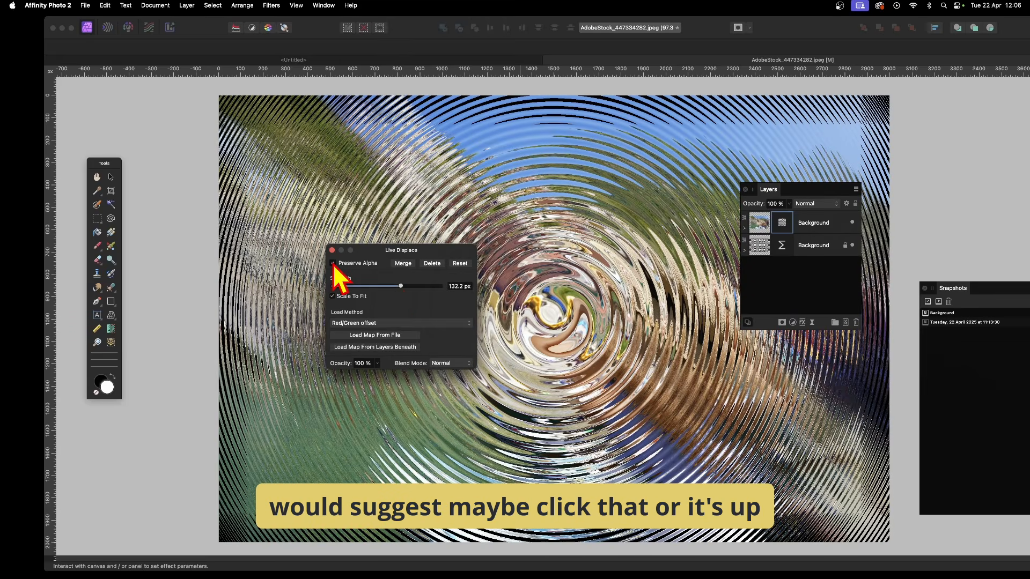
left_click(333, 263)
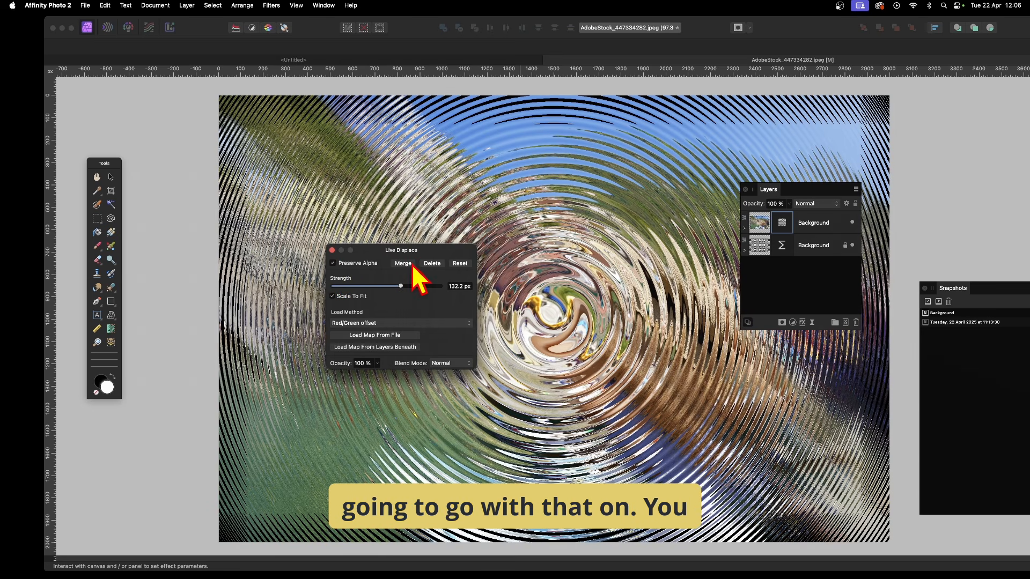
left_click_drag(399, 286, 378, 287)
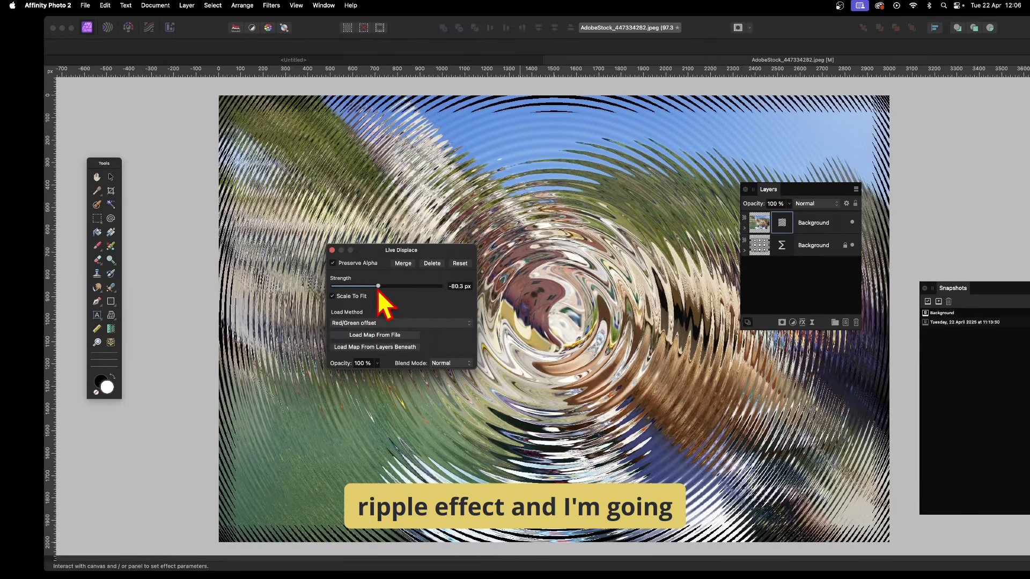
left_click(332, 251)
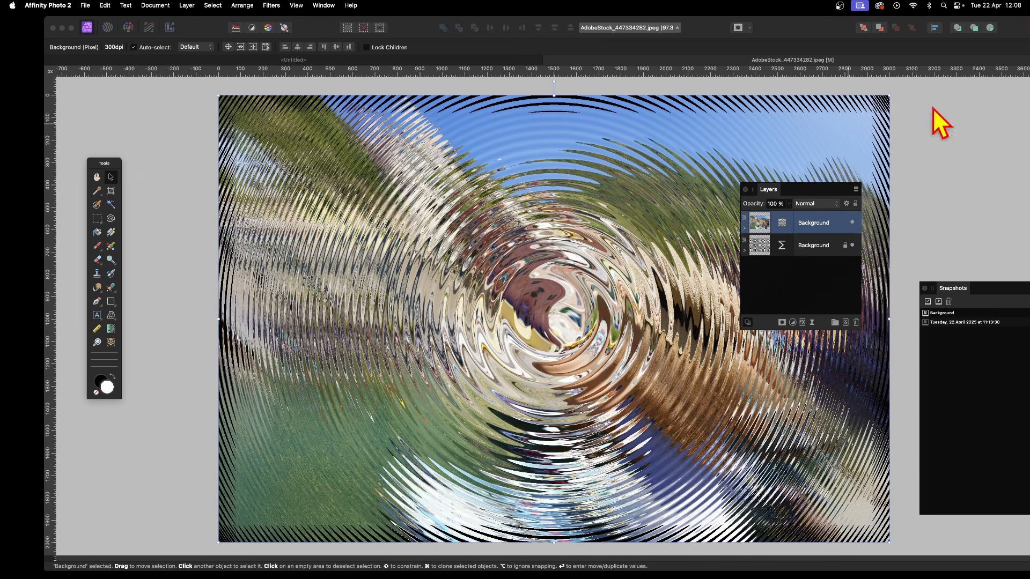
Hide the displaced photo layer and reopen the procedural texture settings on the lower Background layer
left_click(852, 222)
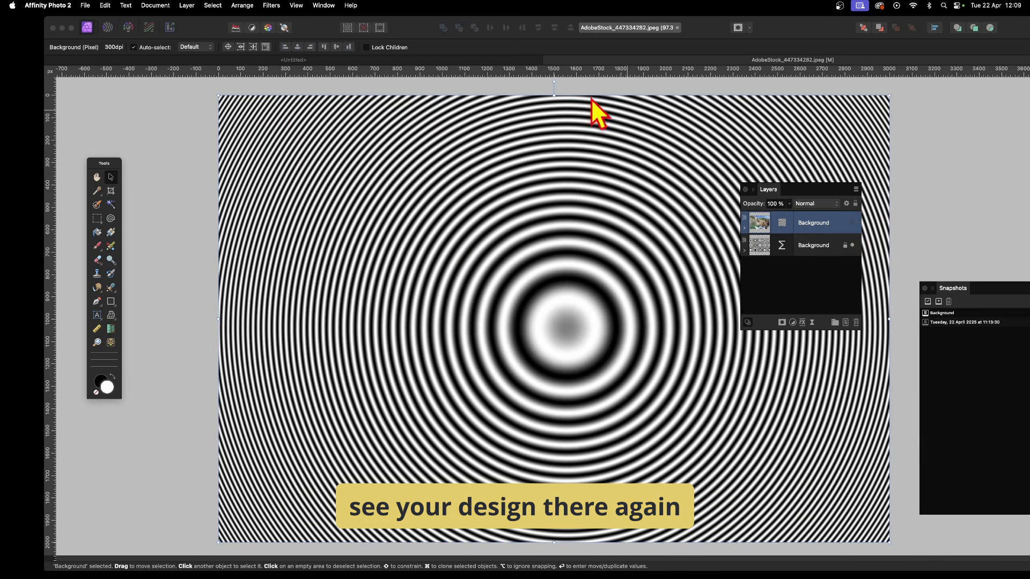
left_click(813, 244)
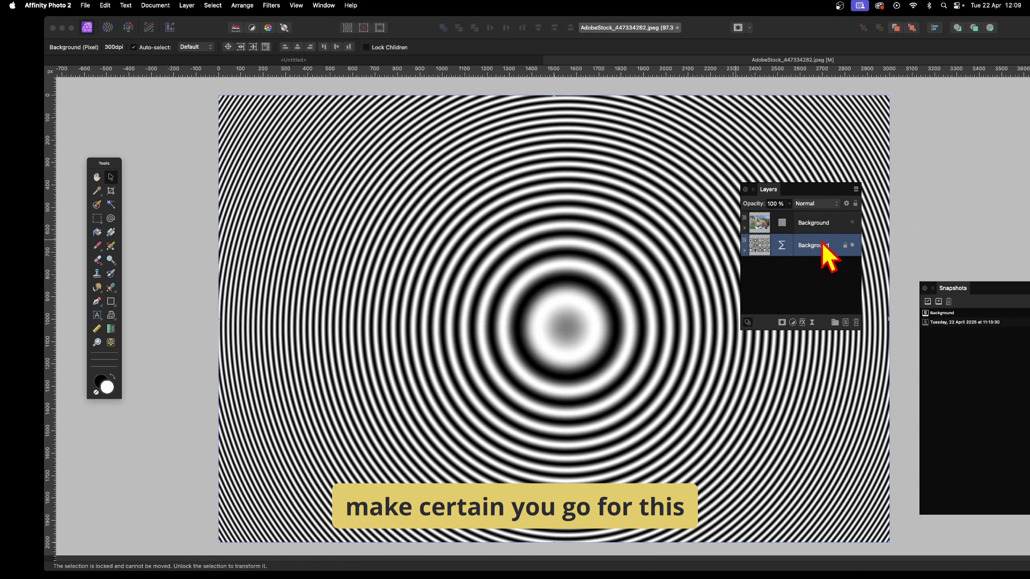
left_click(782, 245)
left_click_drag(913, 341, 733, 197)
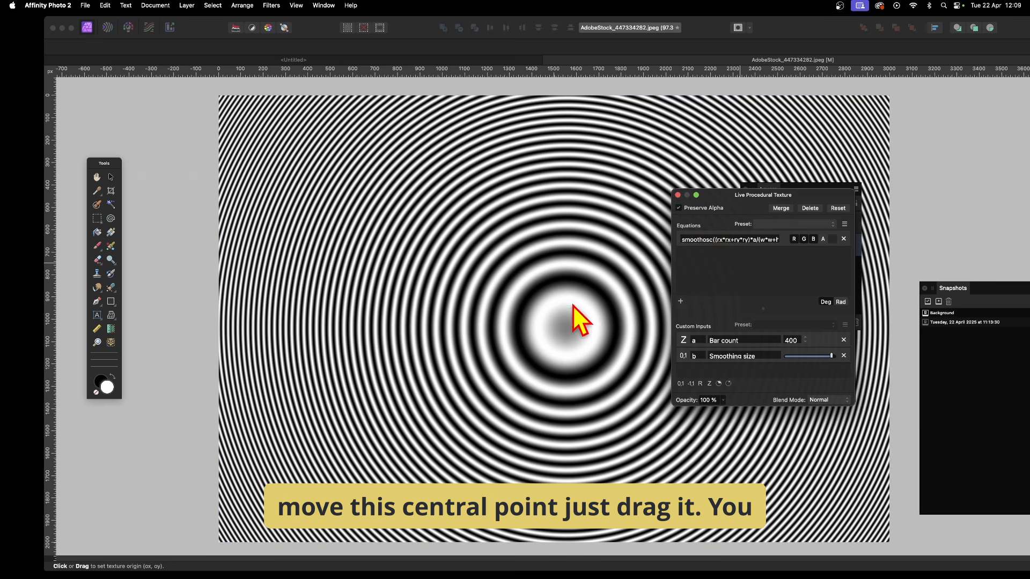
Move the ring pattern's origin to just inside the image's top-left corner
left_click_drag(568, 327, 65, 78)
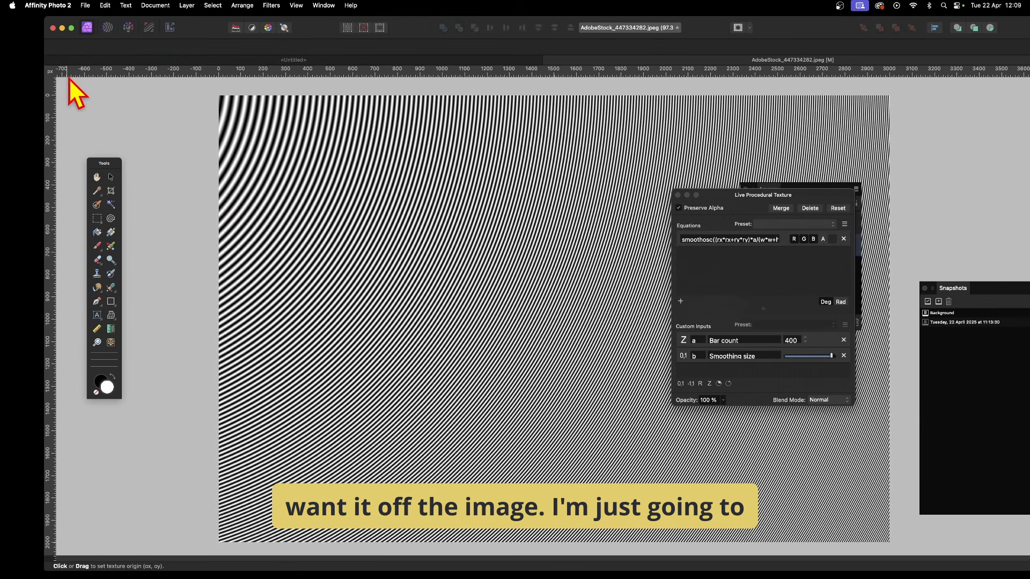
left_click(244, 131)
mouse_move(245, 131)
left_mouse_down()
mouse_move(269, 134)
mouse_move(259, 135)
left_mouse_up()
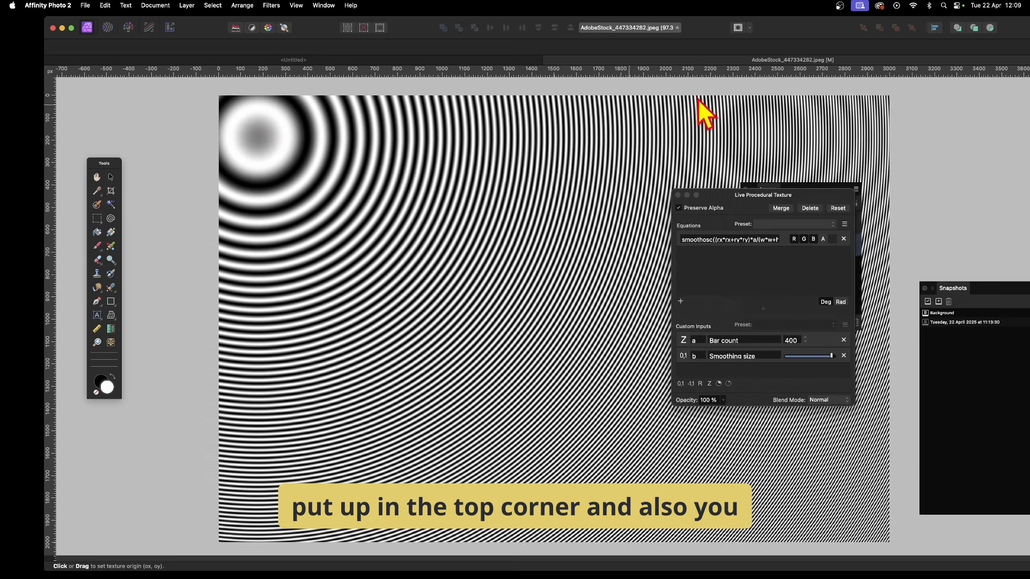
Set the ring pattern's bar count to 100 and close the procedural texture settings
left_click(796, 341)
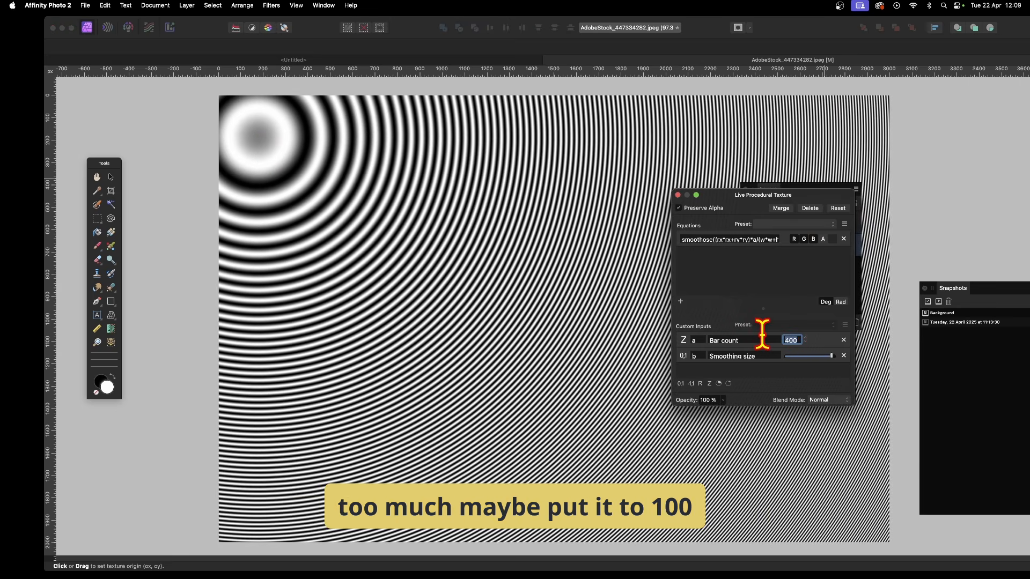
type("100")
key("Tab")
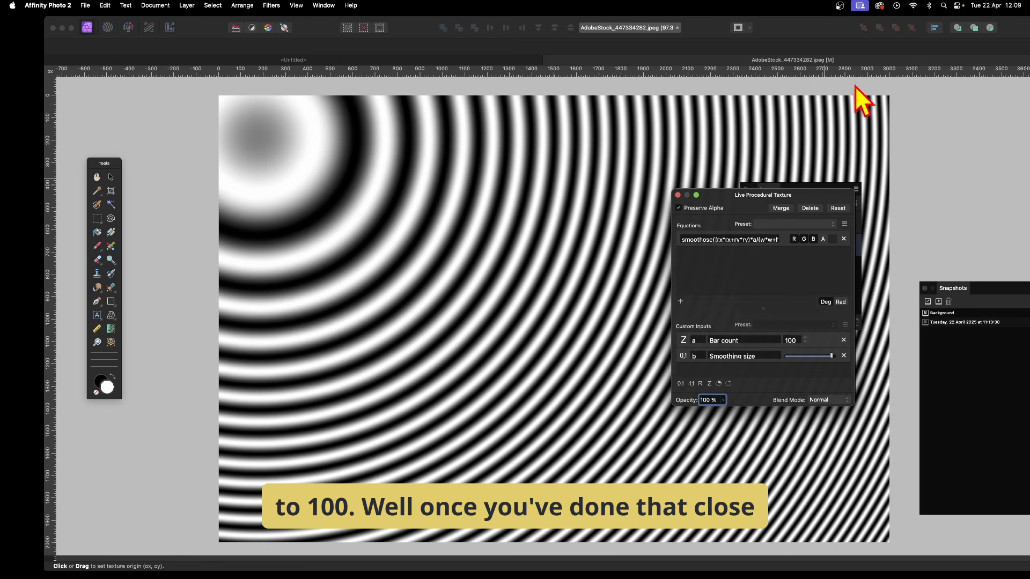
left_click(677, 195)
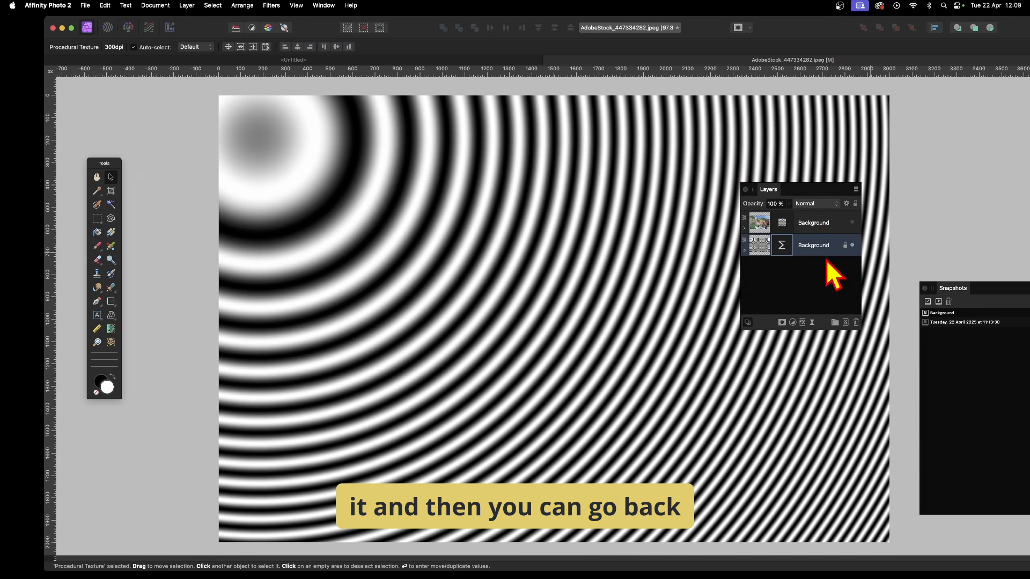
Show the photo layer again and reload its Displace filter's map from the layers beneath
left_click(818, 224)
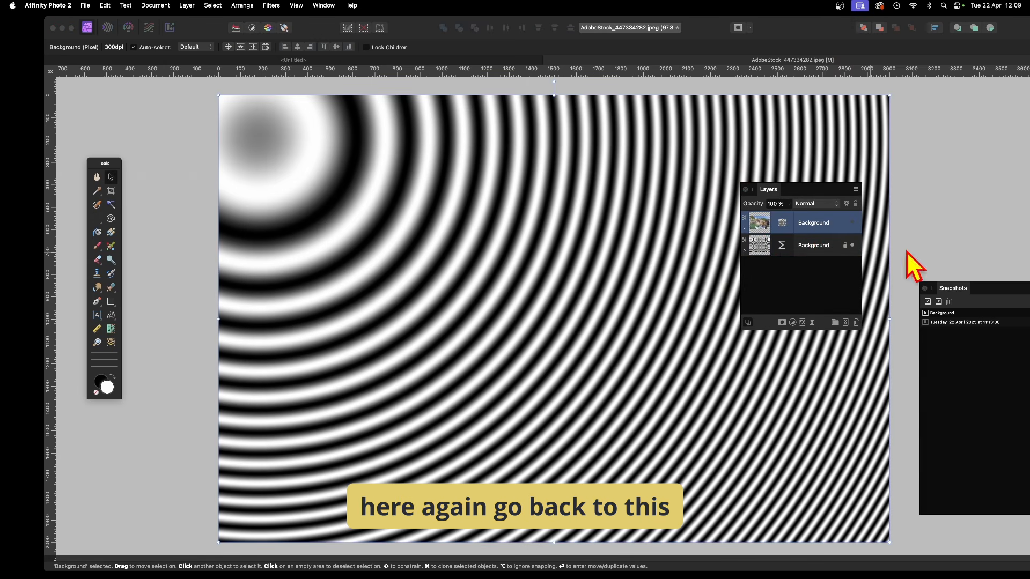
left_click(852, 222)
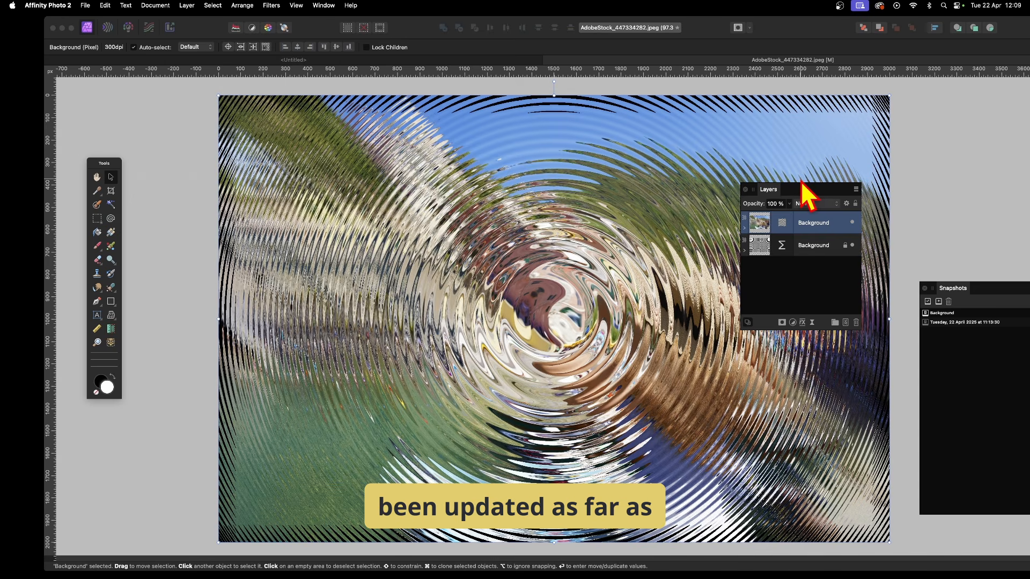
left_click(782, 222)
left_click_drag(977, 433, 580, 255)
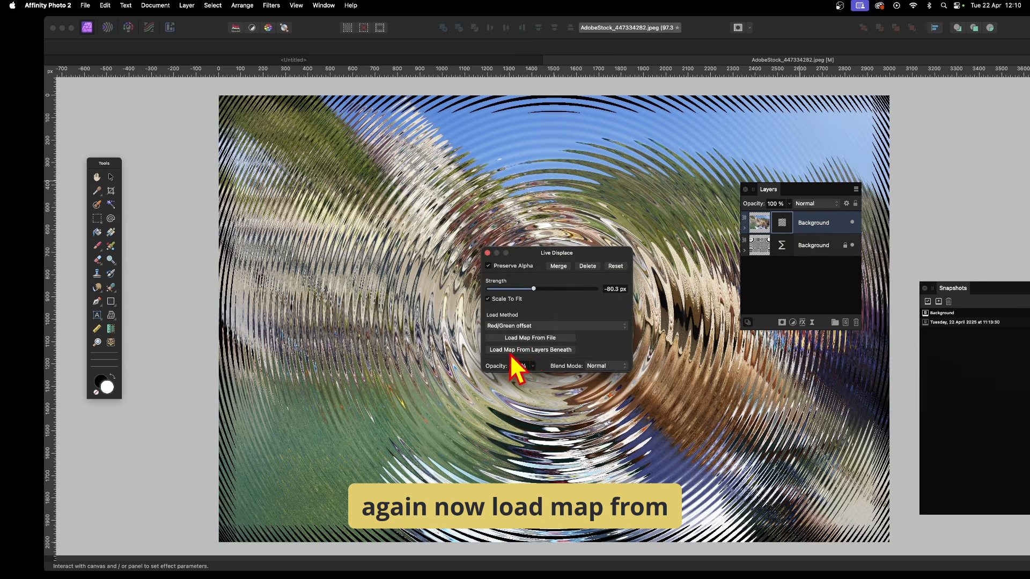
left_click(543, 350)
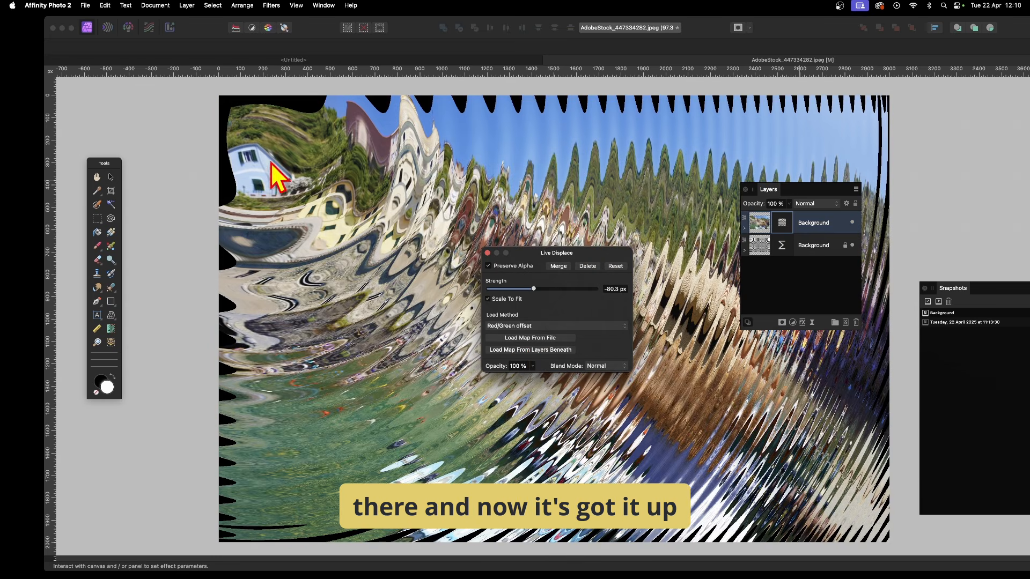
Compare the displaced image with Preserve Alpha off and on, leaving the option on
left_click(488, 266)
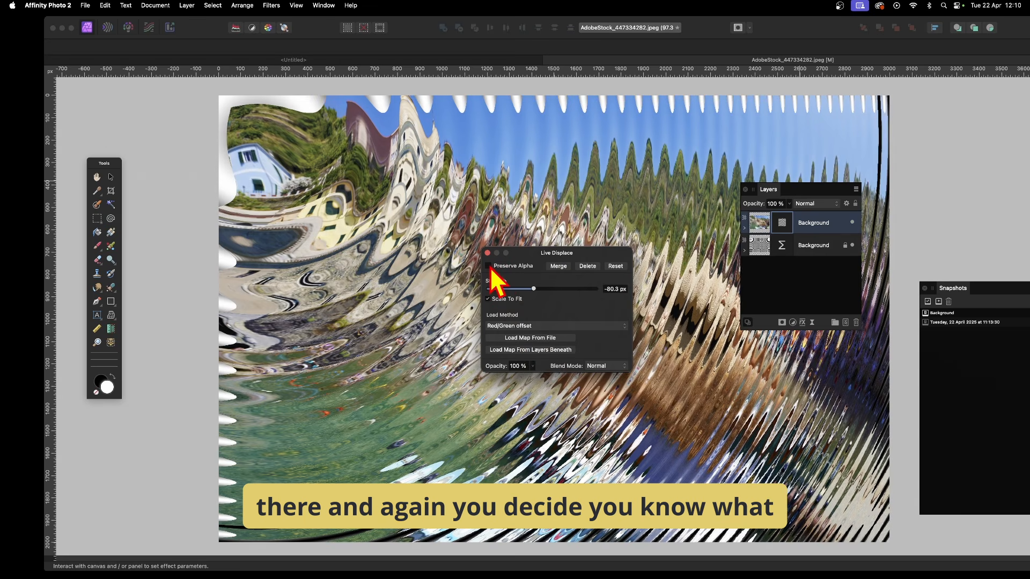
left_click(489, 265)
left_click(489, 265)
left_click(489, 266)
left_click(489, 266)
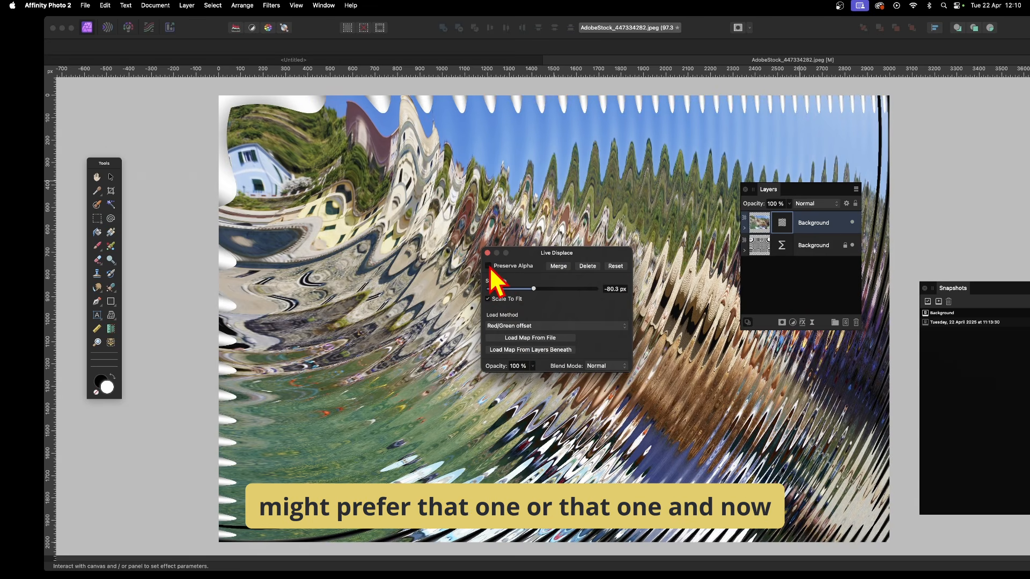
left_click(489, 266)
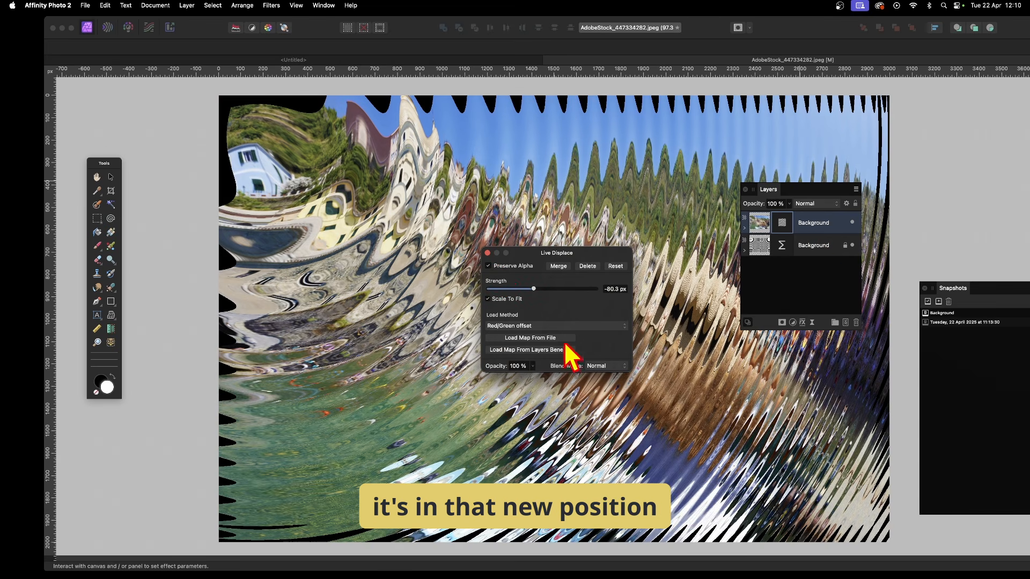
Set the Displace filter's strength to about 56.6 px, keeping the image in view, and close its settings
mouse_move(534, 289)
left_mouse_down()
mouse_move(571, 290)
mouse_move(521, 301)
mouse_move(547, 298)
left_mouse_up()
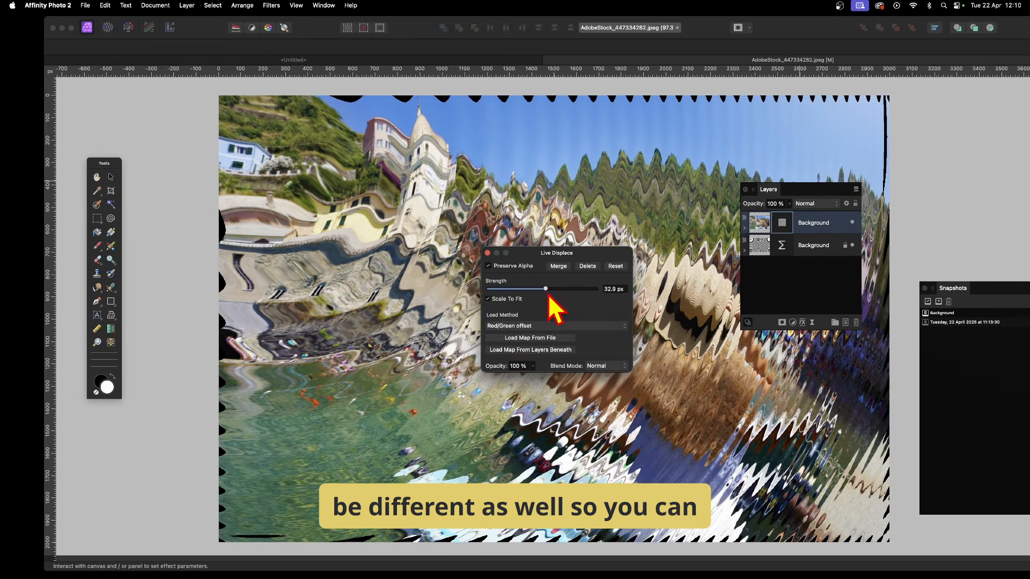
left_click_drag(561, 254, 758, 227)
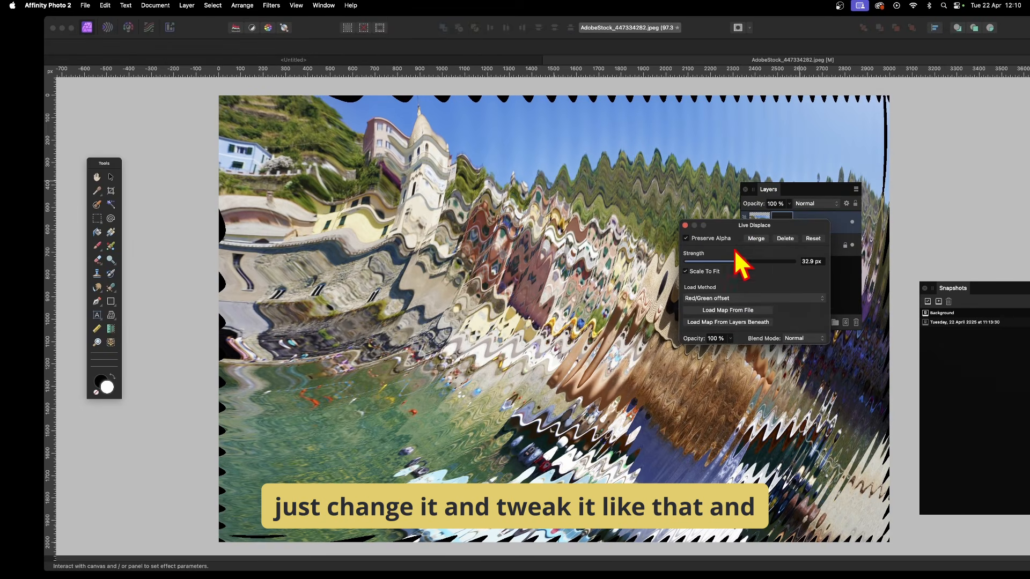
left_click_drag(743, 261, 745, 261)
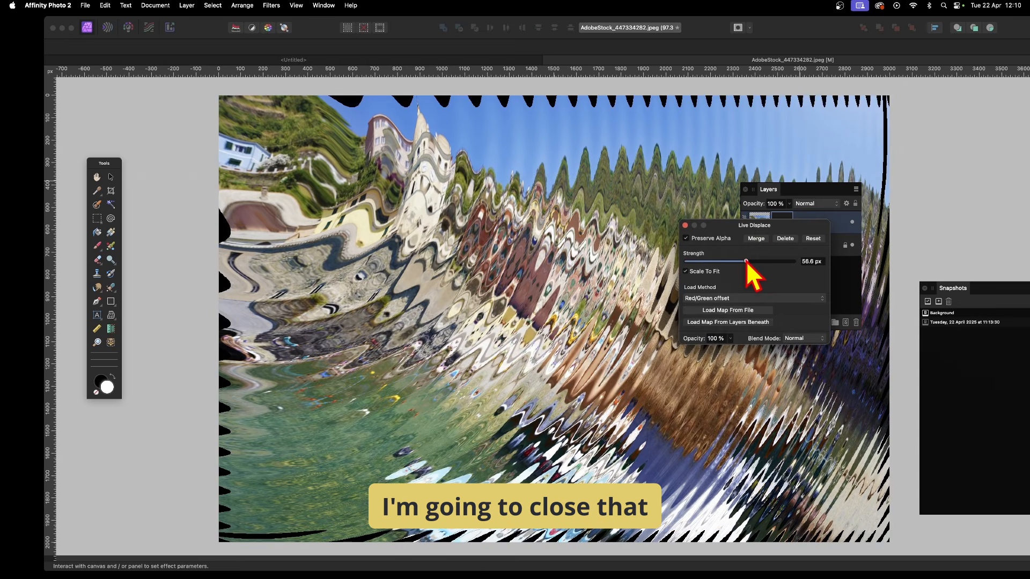
left_click(686, 225)
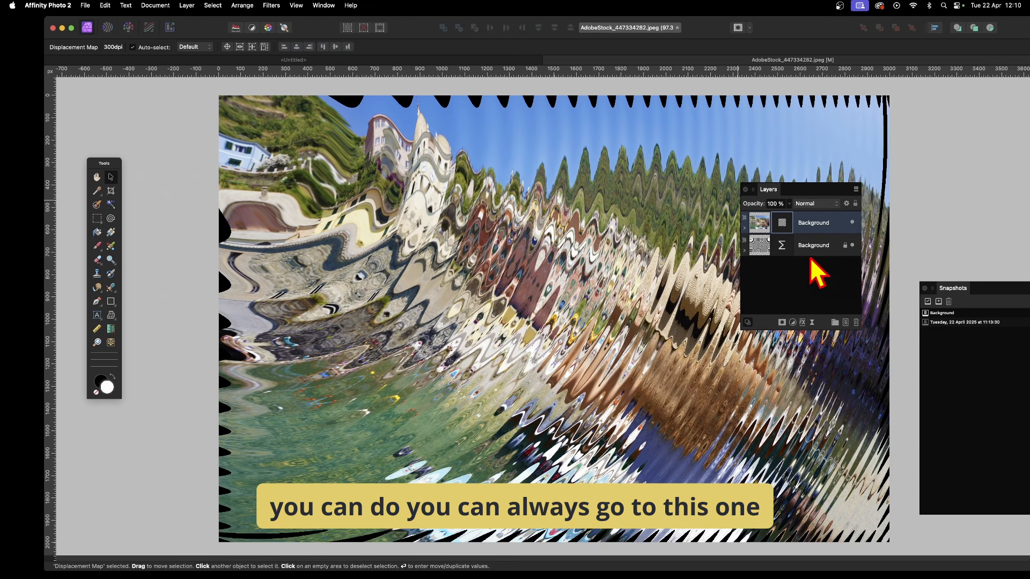
Hide the photo layer and review the ring pattern's procedural texture equation and custom inputs, leaving them as they are
left_click(854, 224)
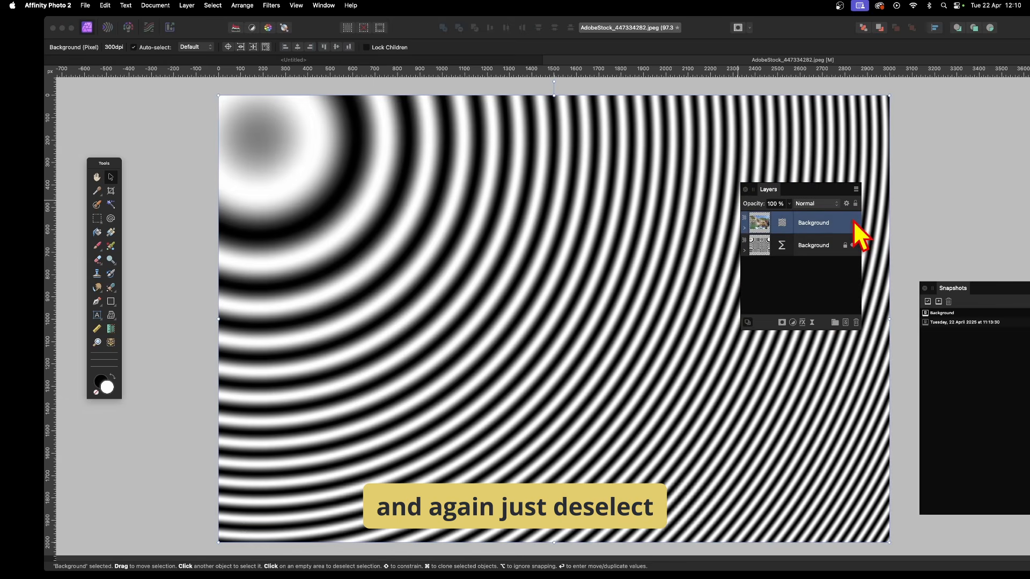
left_click(816, 242)
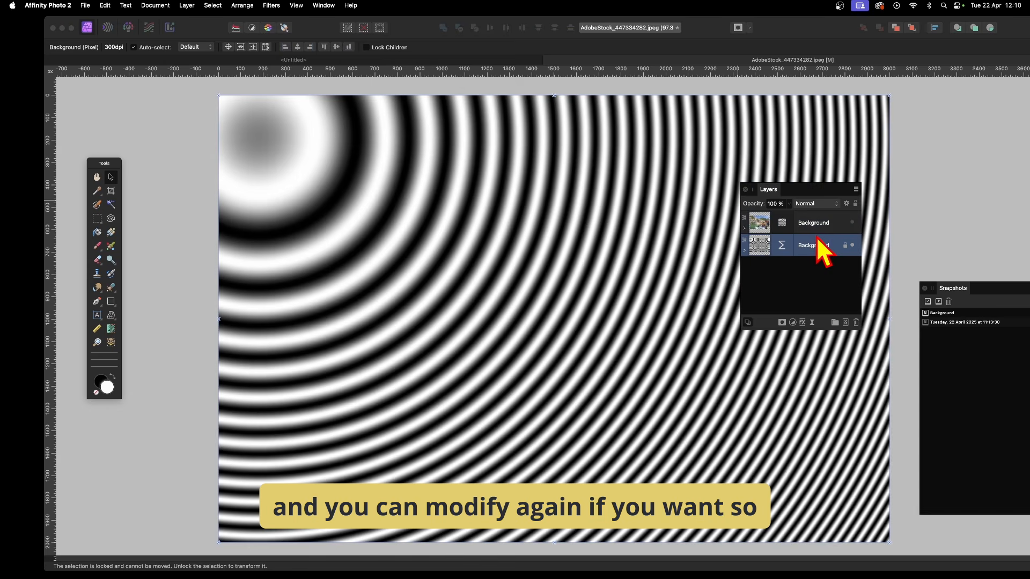
left_click(779, 246)
left_click_drag(943, 334, 617, 241)
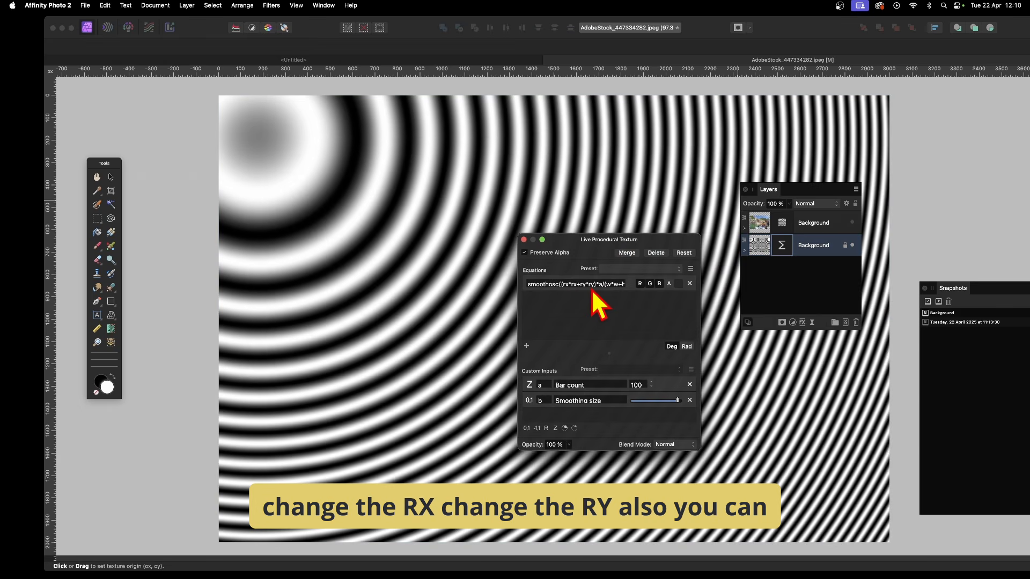
left_click(523, 239)
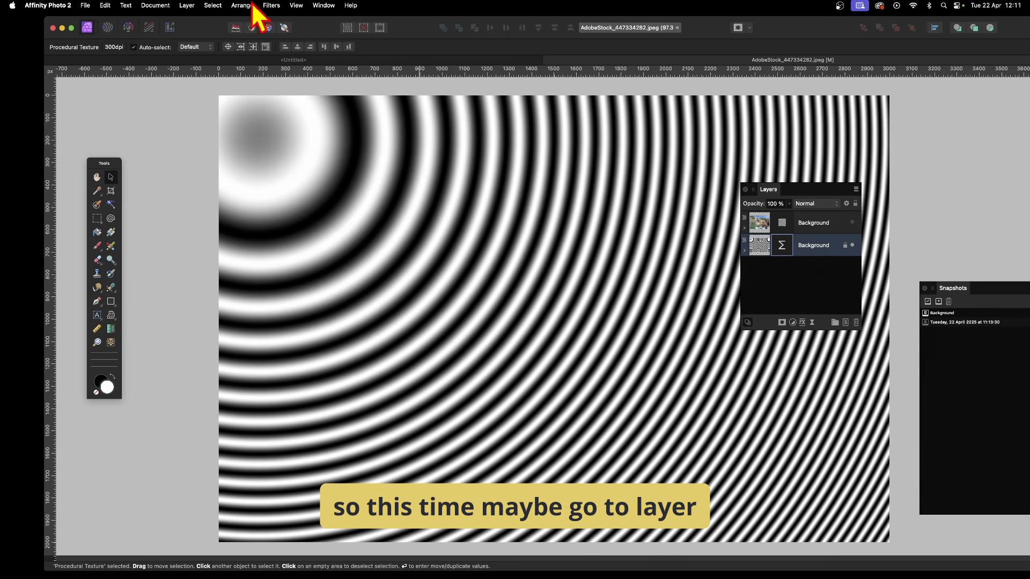
Add a live Twirl filter above the ring pattern with an angle of about 299.5° and a radius of 1024 px, and close its settings
left_click(189, 5)
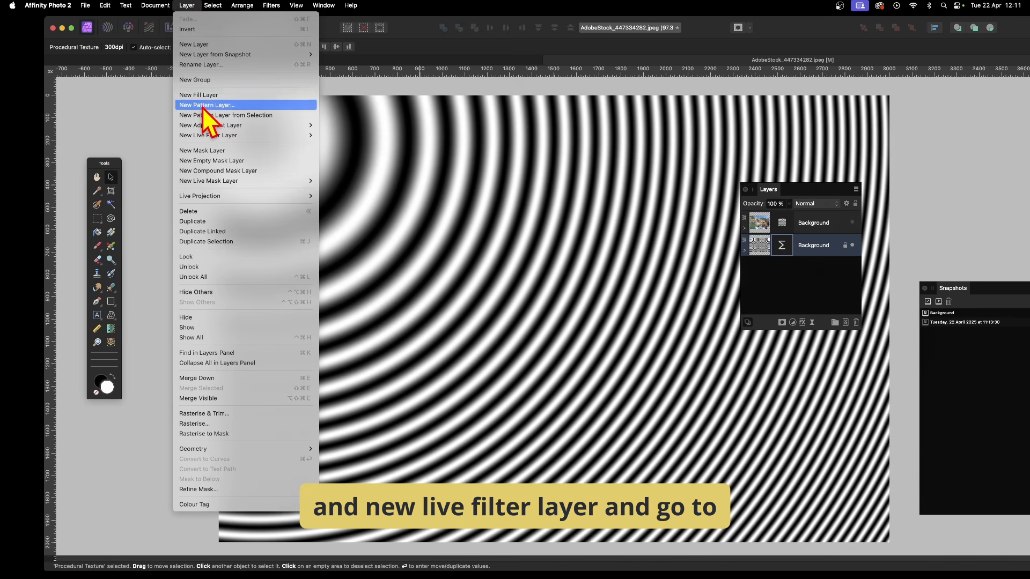
mouse_move(208, 137)
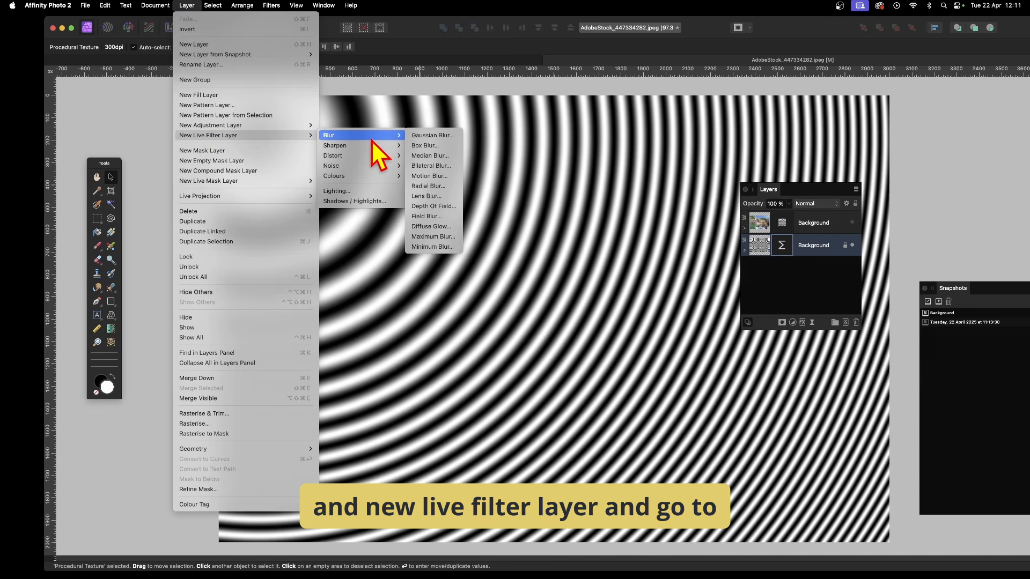
mouse_move(370, 157)
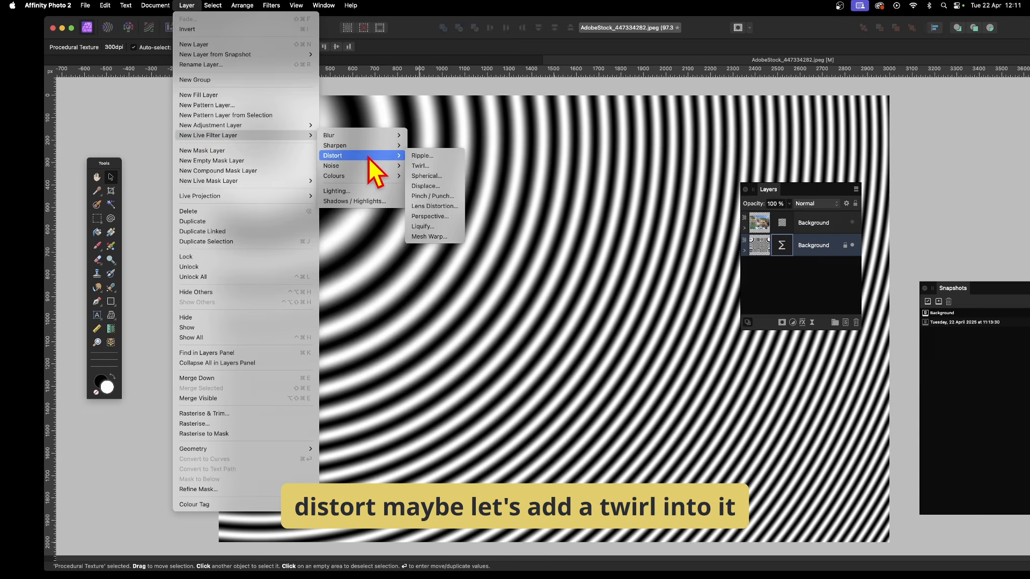
left_click(446, 166)
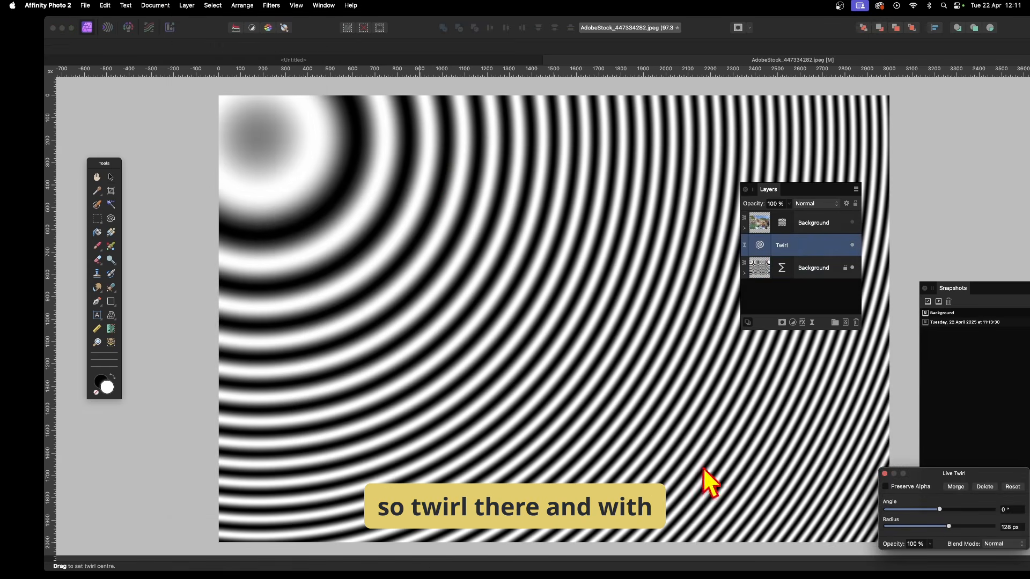
left_click_drag(939, 472, 397, 240)
left_click_drag(407, 280, 453, 299)
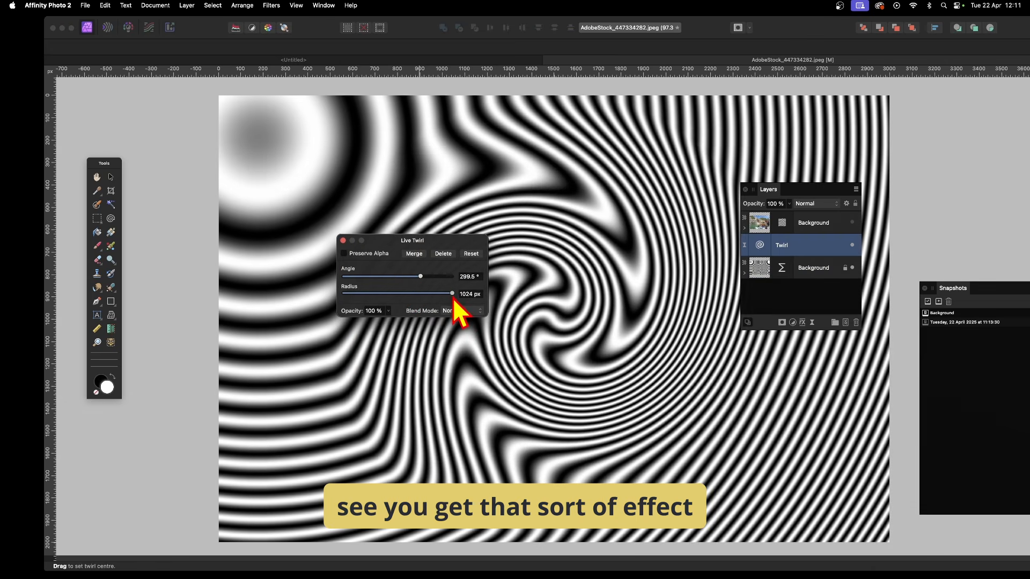
left_click(343, 241)
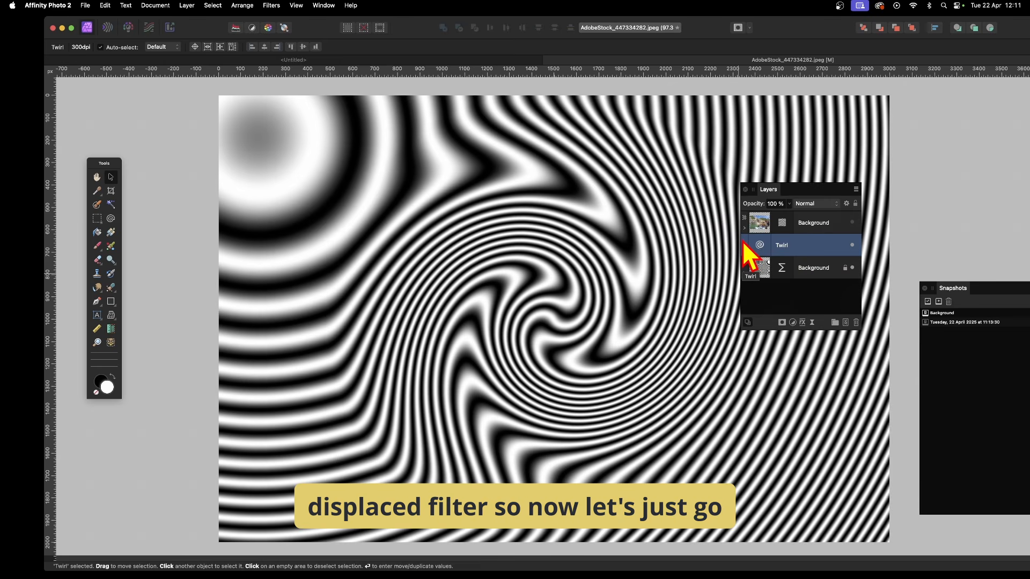
Show the photo layer again and reload its Displace filter's map from the twirled pattern beneath
left_click(780, 221)
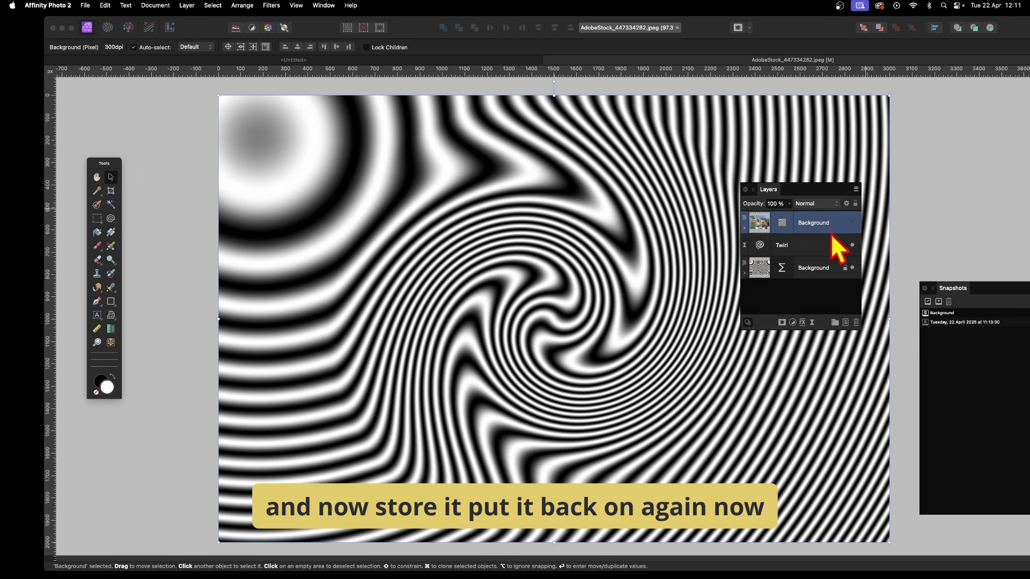
left_click(853, 223)
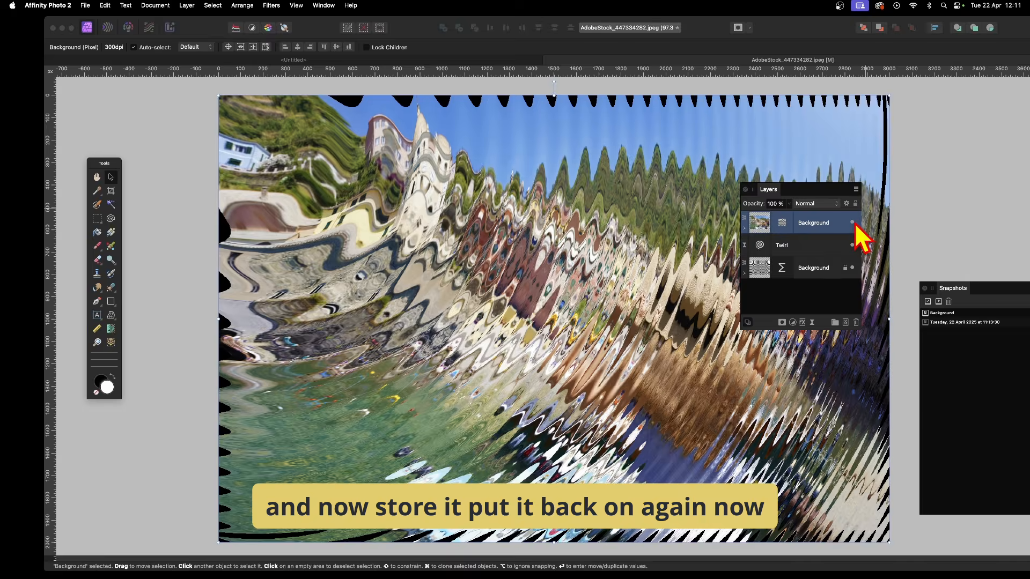
left_click(781, 225)
left_click_drag(960, 431, 438, 320)
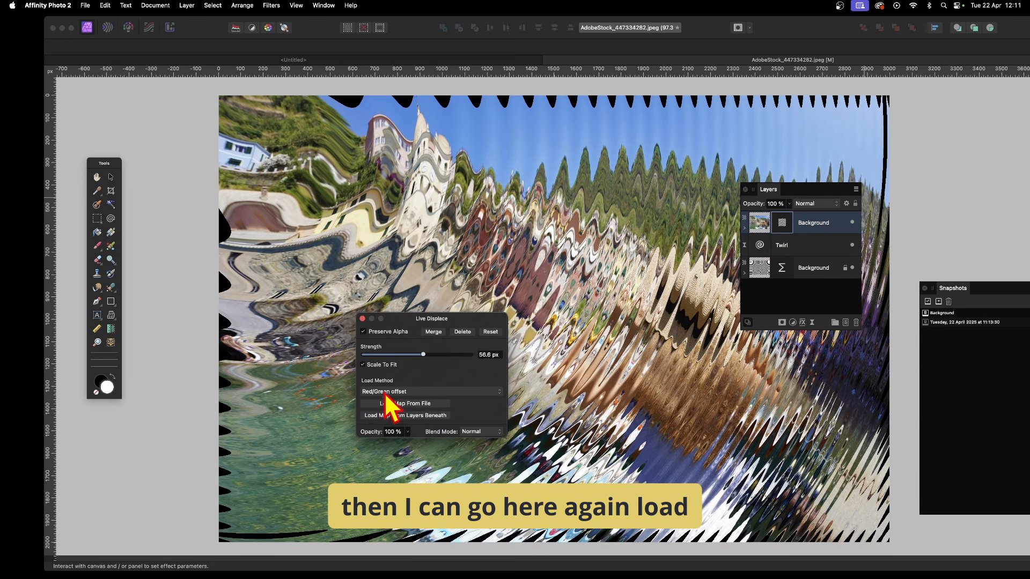
left_click(406, 416)
Set the Displace filter's strength to about 149.7 px, keeping the image in view, and close its settings
left_click_drag(436, 319, 747, 361)
left_click_drag(771, 397, 779, 398)
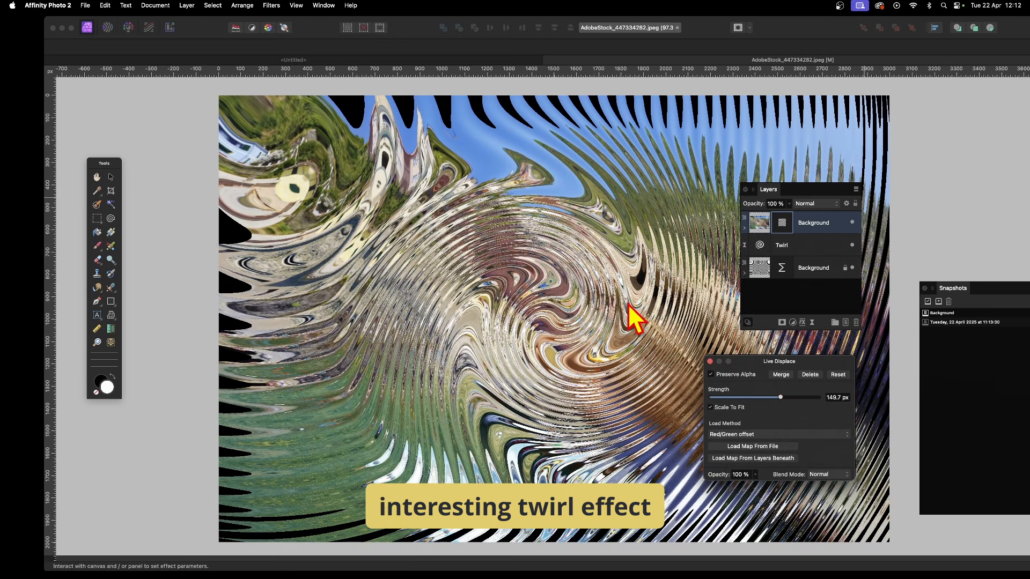
left_click(711, 361)
Duplicate the displacement map nested in the photo layer and set the upper copy's strength to about -26.2 px
left_click(745, 228)
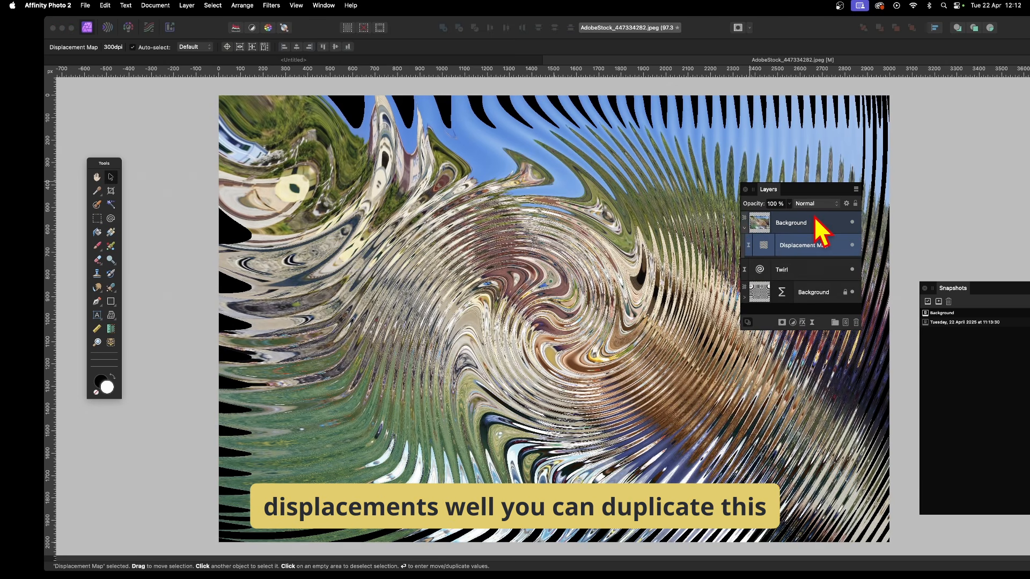
right_click(800, 246)
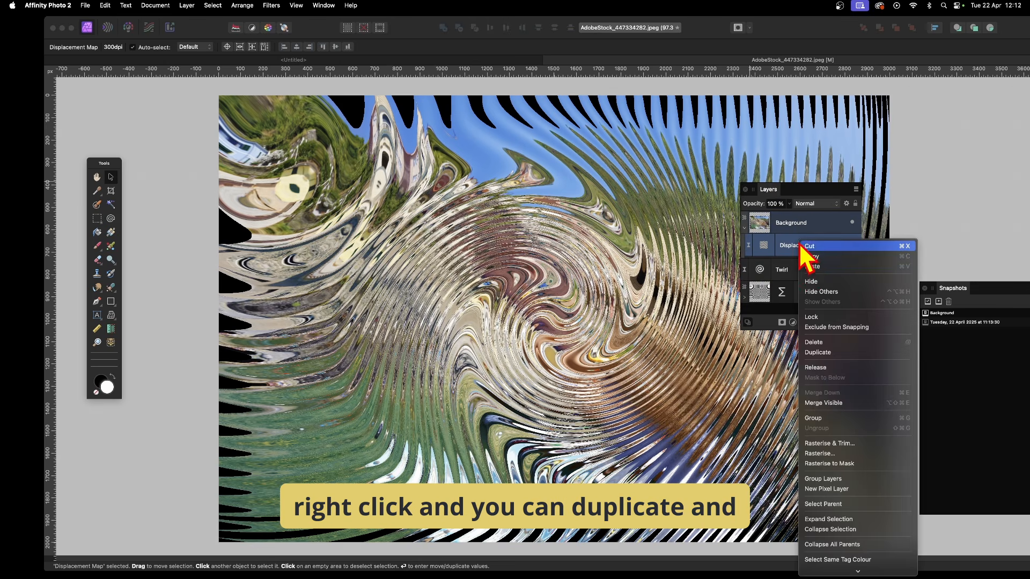
left_click(821, 352)
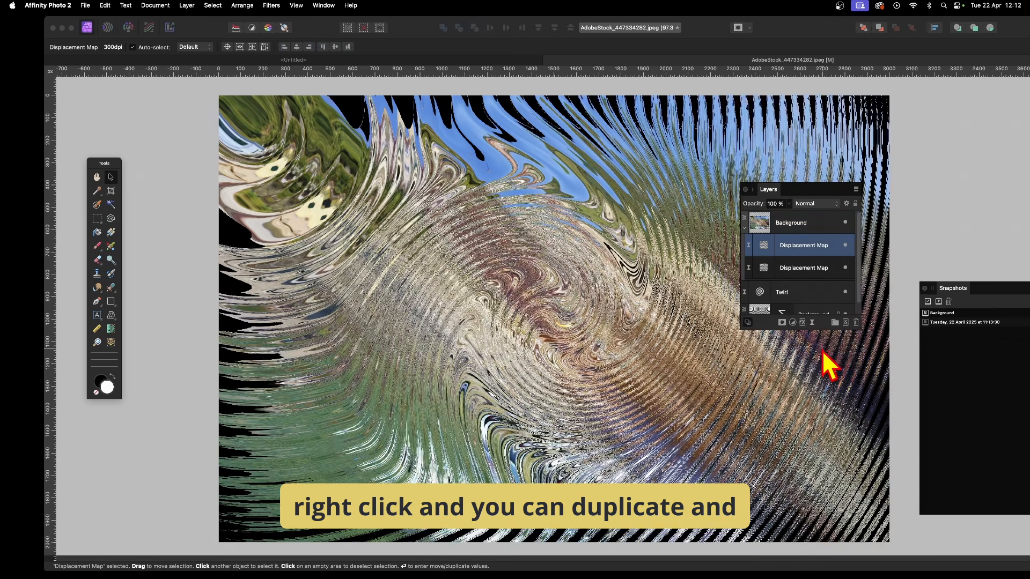
left_click(764, 248)
left_click_drag(962, 437, 658, 355)
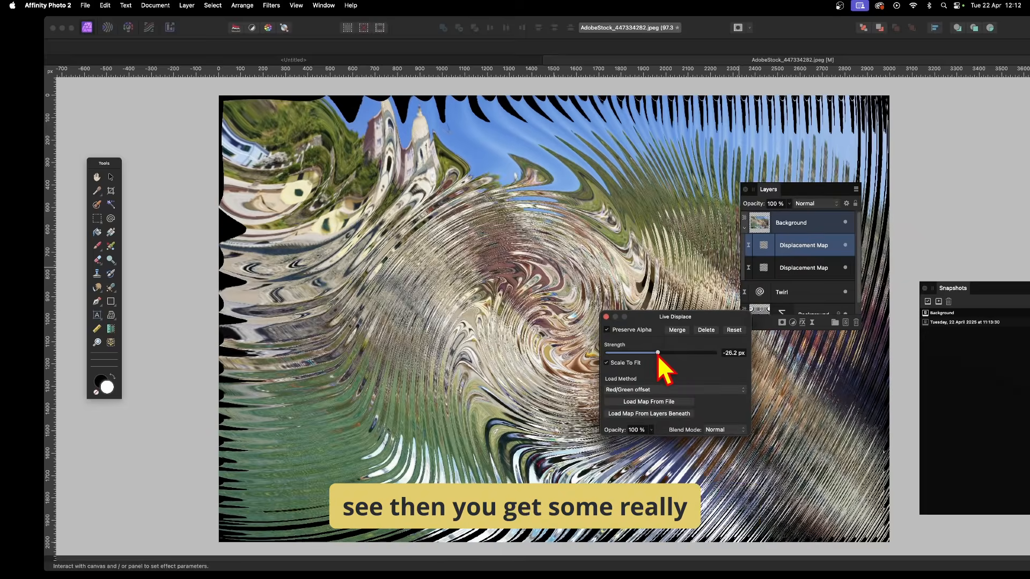
left_click(606, 317)
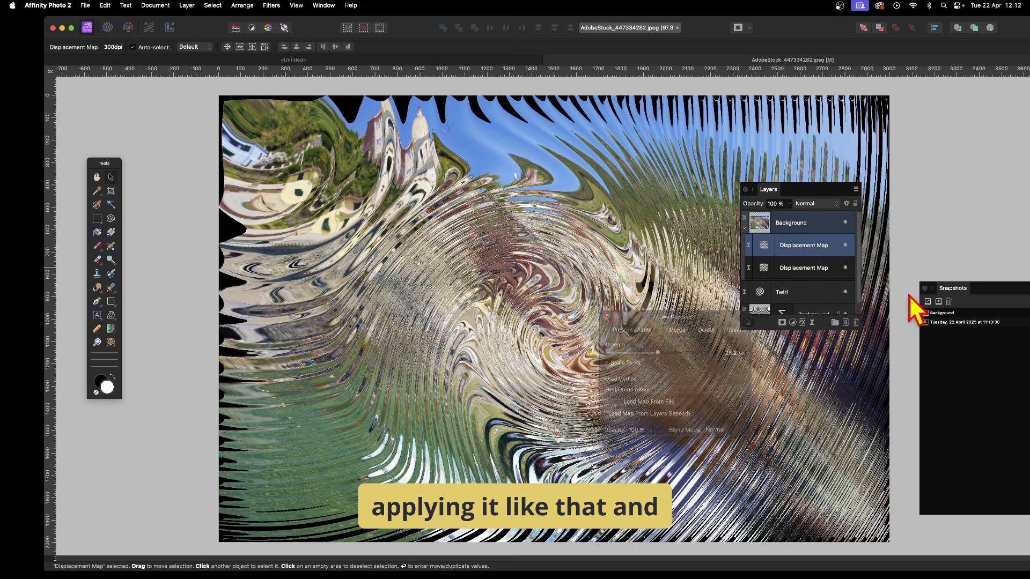